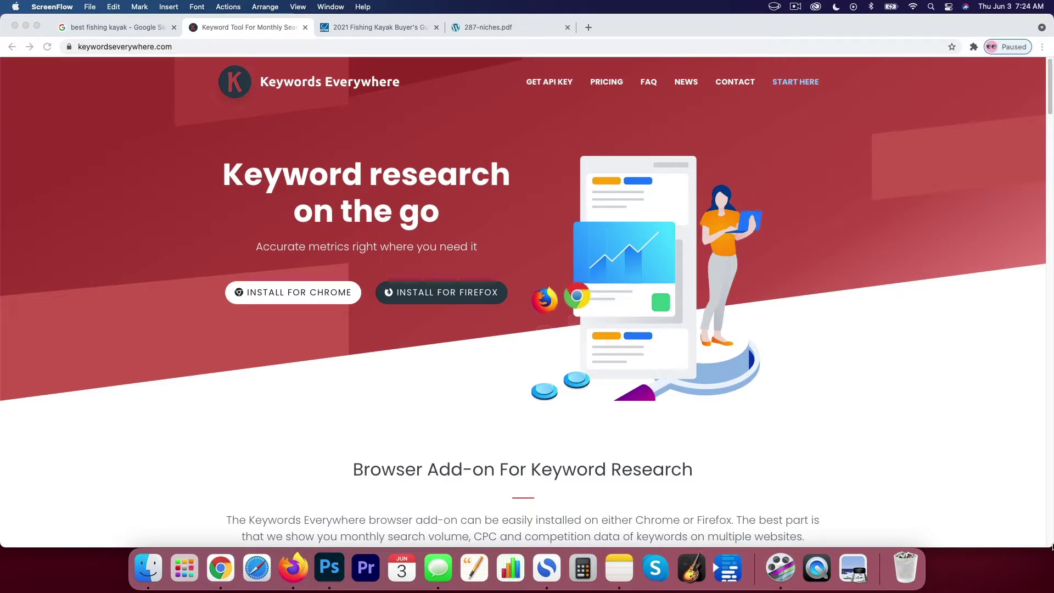
Look over the 'best fishing kayak' results, then bring up the 287-niches.pdf affiliate niches guide.
click(75, 27)
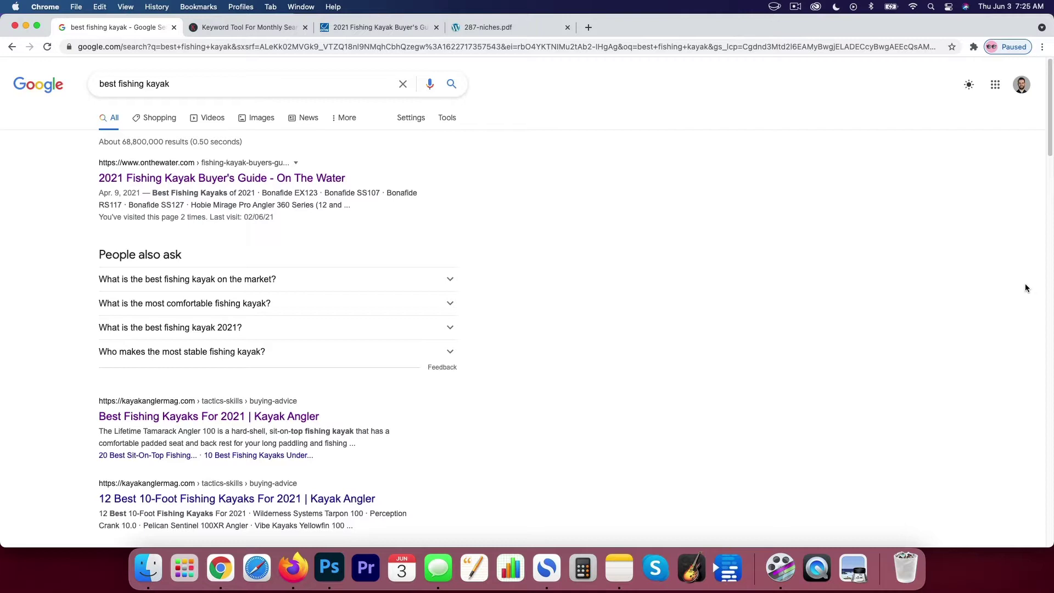
click(500, 28)
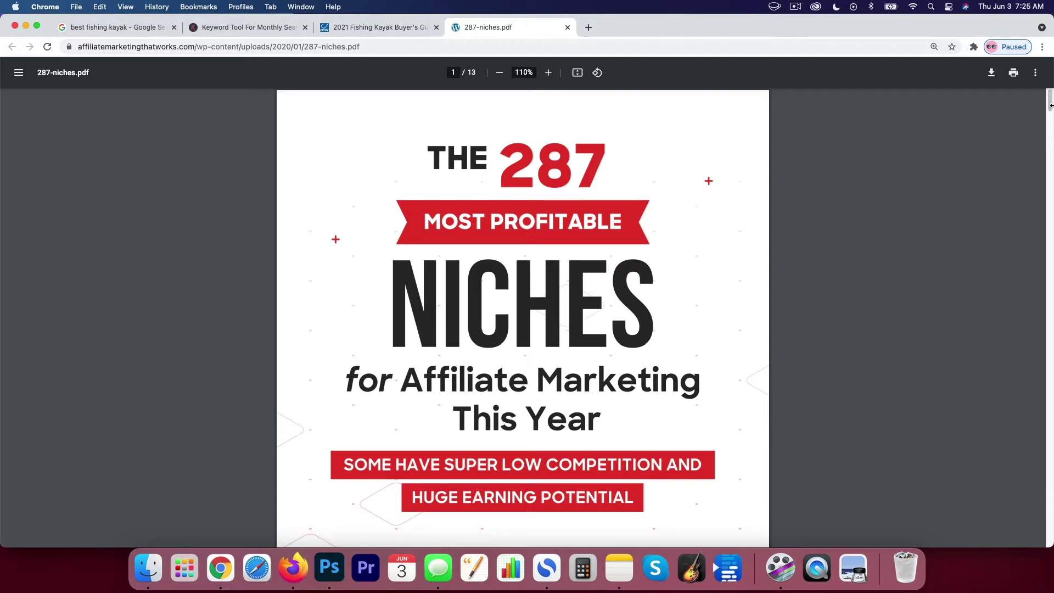
Scroll the 287-niches PDF down to its niche list, then return to the 'best fishing kayak' results.
drag(1049, 107, 1042, 143)
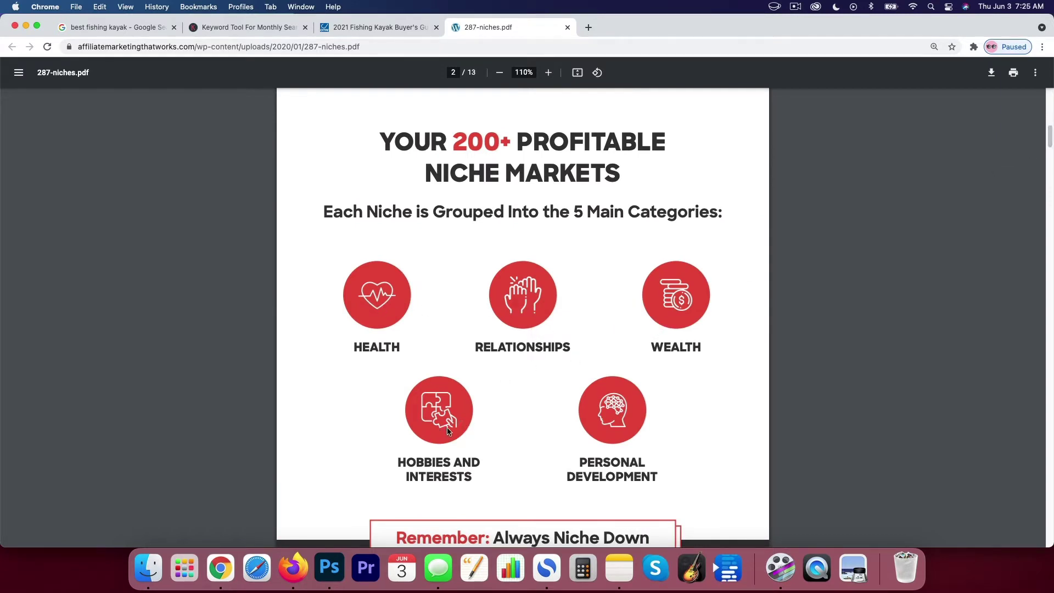
drag(1048, 141, 1008, 467)
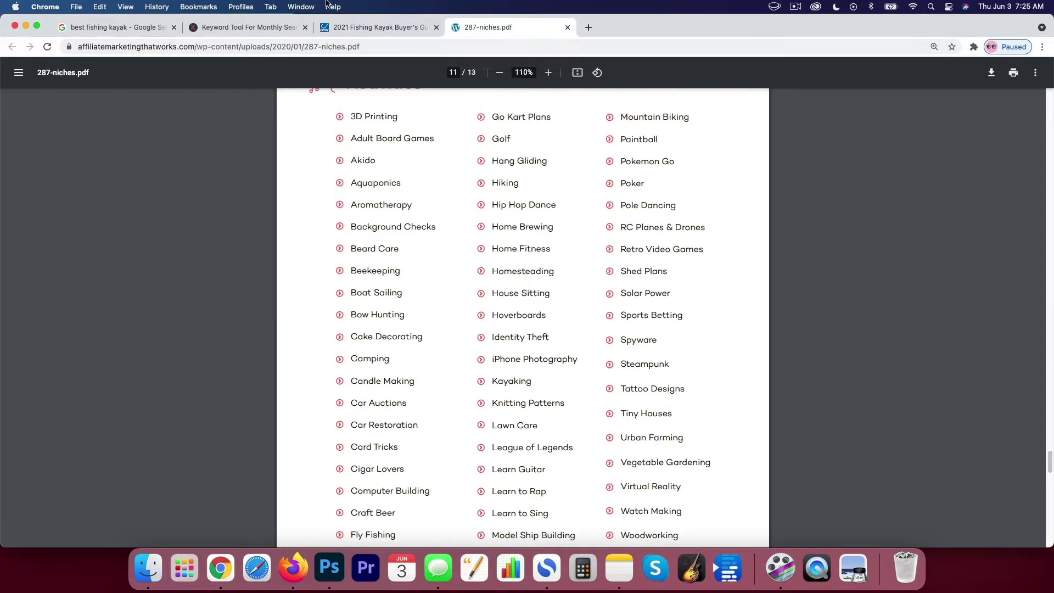
click(110, 27)
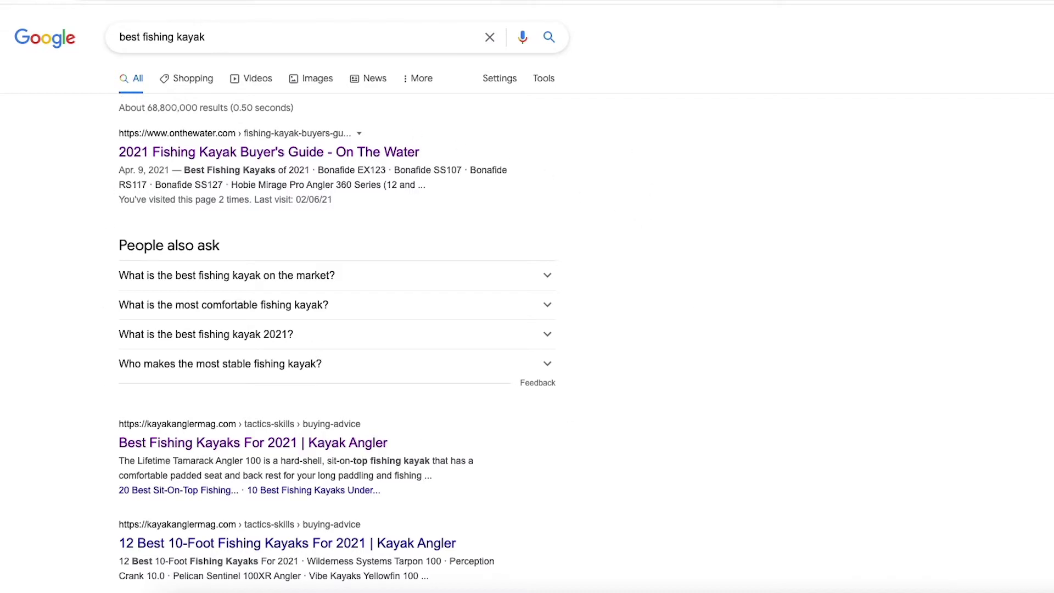
Switch back to the Keywords Everywhere website tab.
click(240, 26)
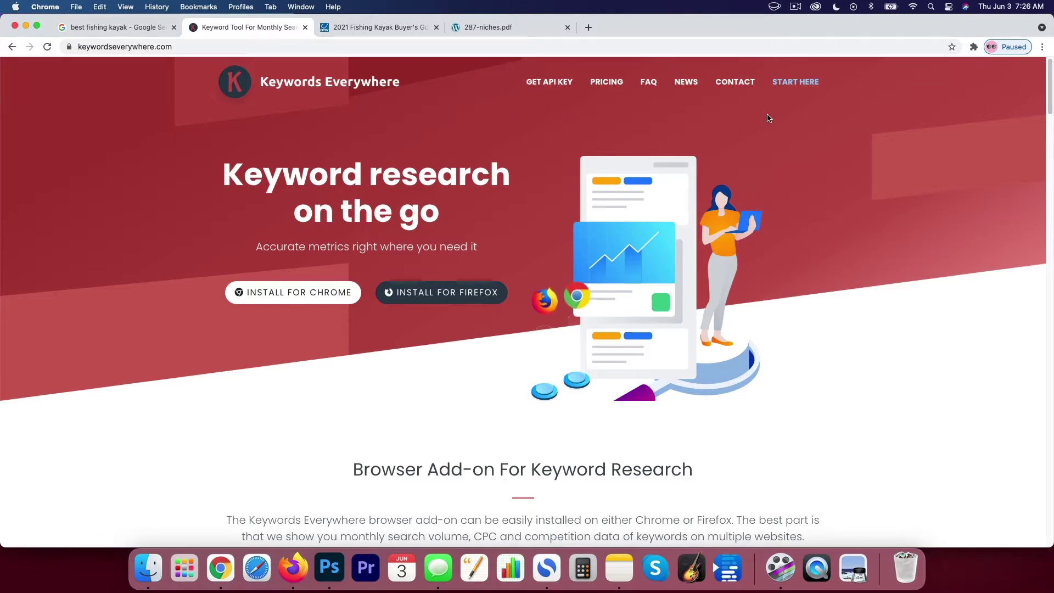
Read the START HERE setup guide and follow its link to the Keywords Everywhere - Keyword Tool store listing.
click(796, 85)
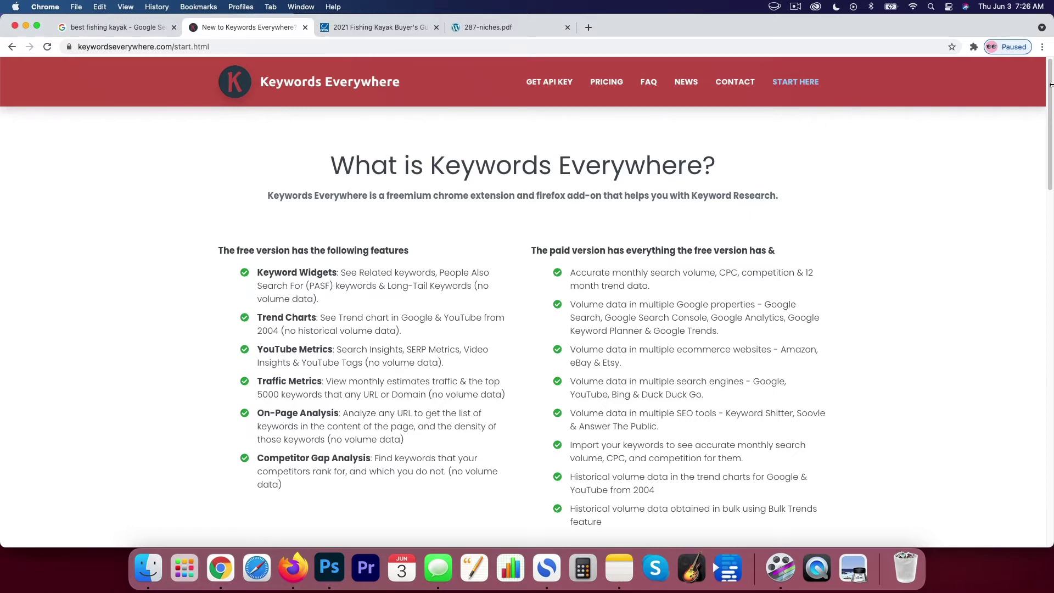
drag(1049, 89, 1021, 225)
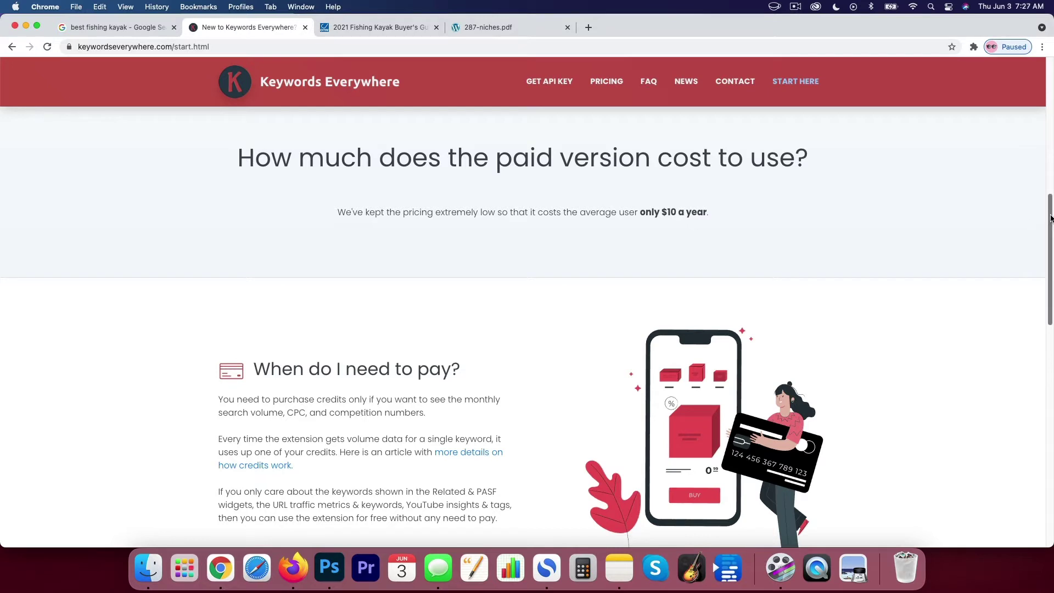
drag(1050, 218, 1032, 372)
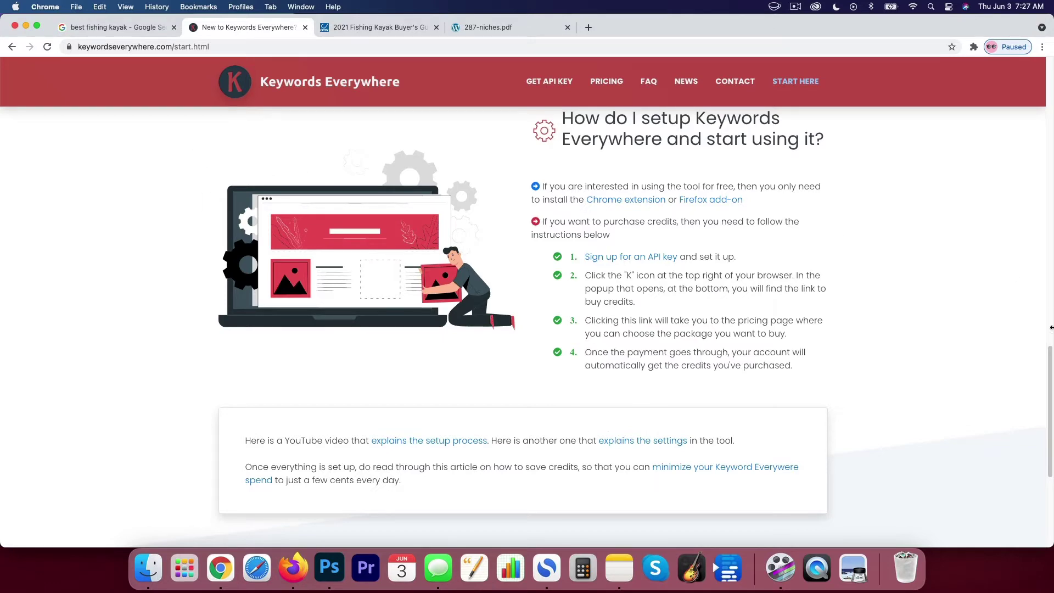
drag(1044, 411, 1049, 110)
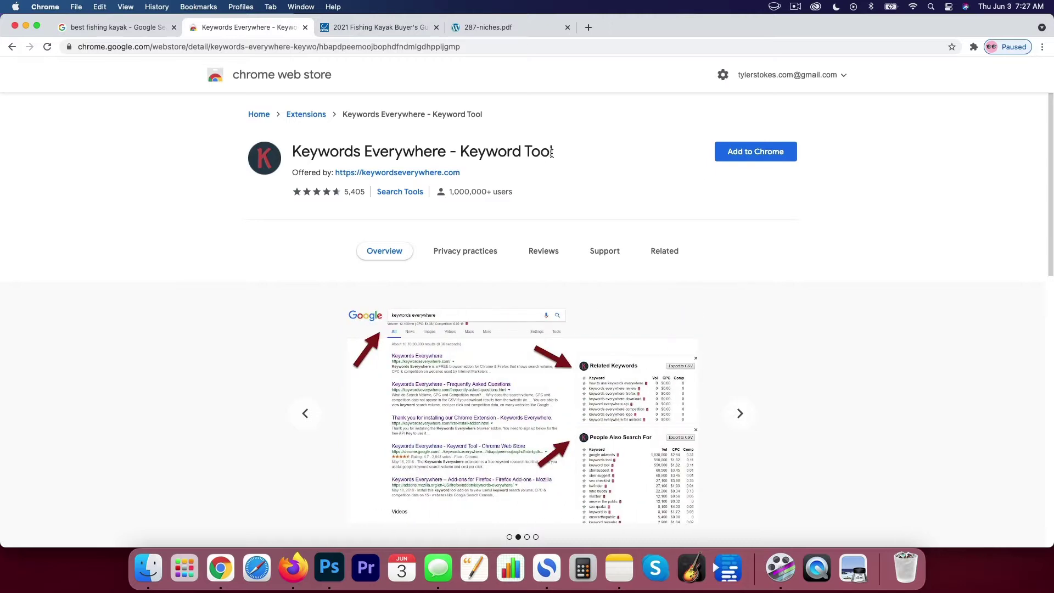
Add the Keywords Everywhere - Keyword Tool extension to Chrome and dismiss the added notice.
click(750, 155)
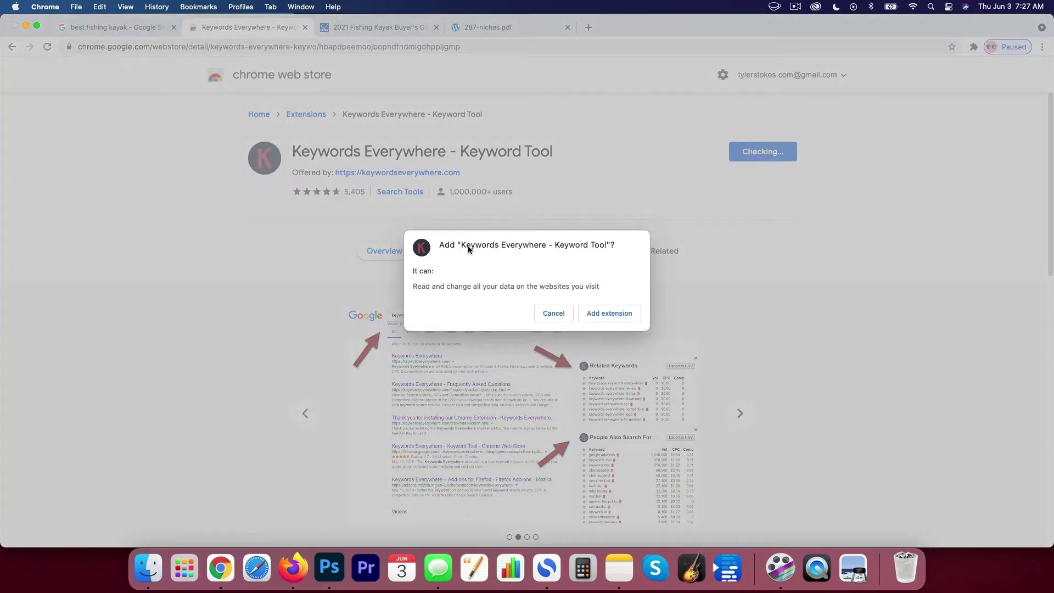
click(610, 312)
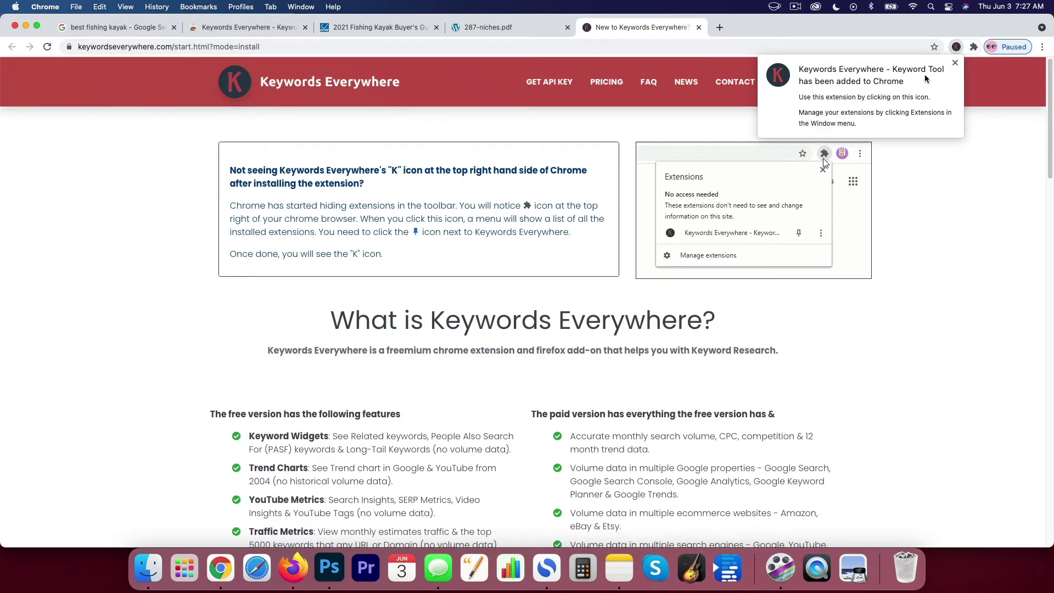
click(954, 63)
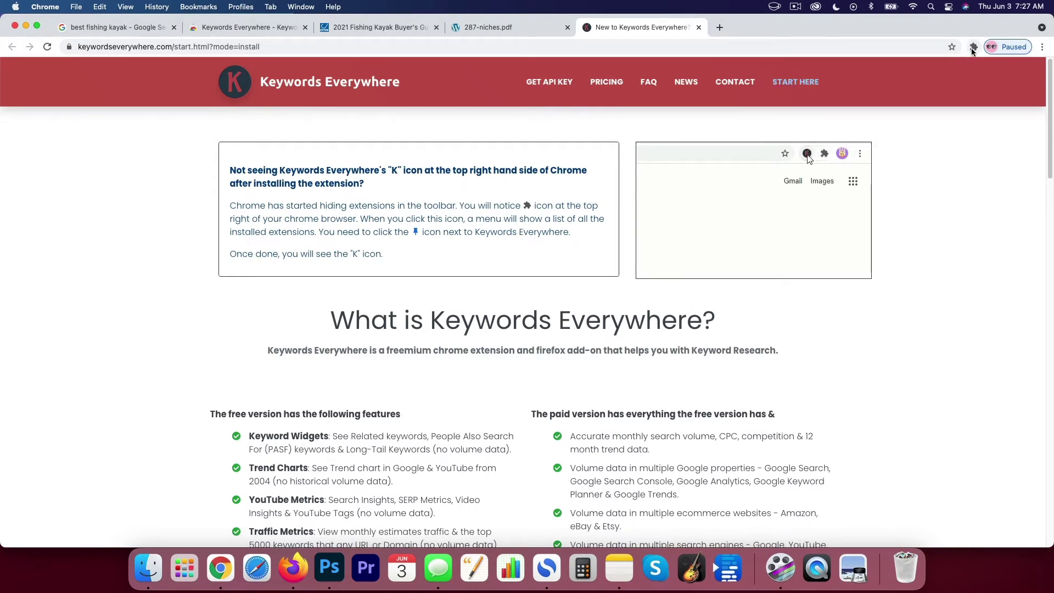
Pin Keywords Everywhere to the toolbar and check its extension panel.
click(973, 48)
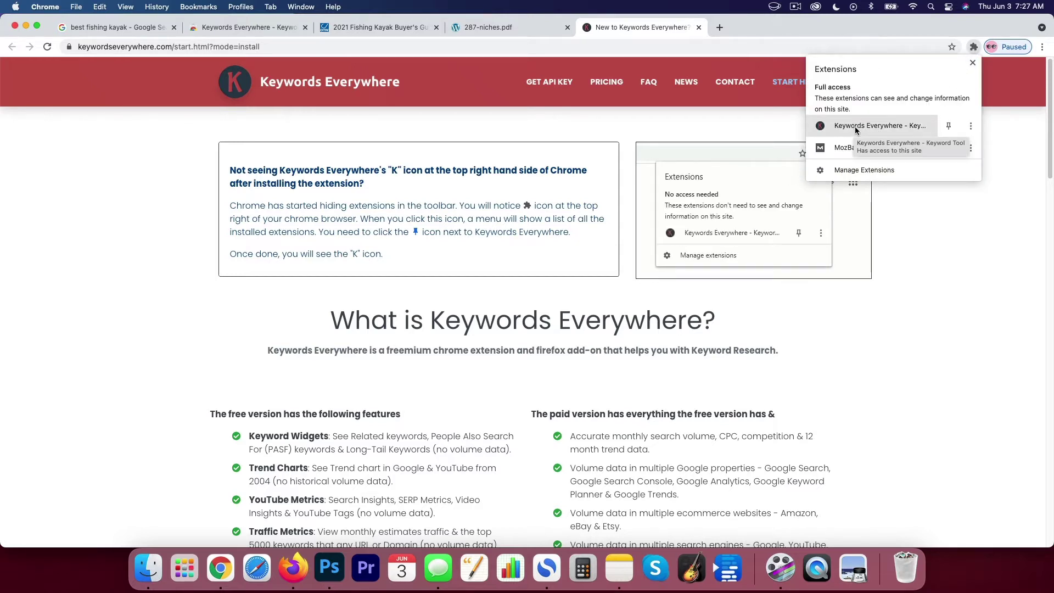
click(947, 127)
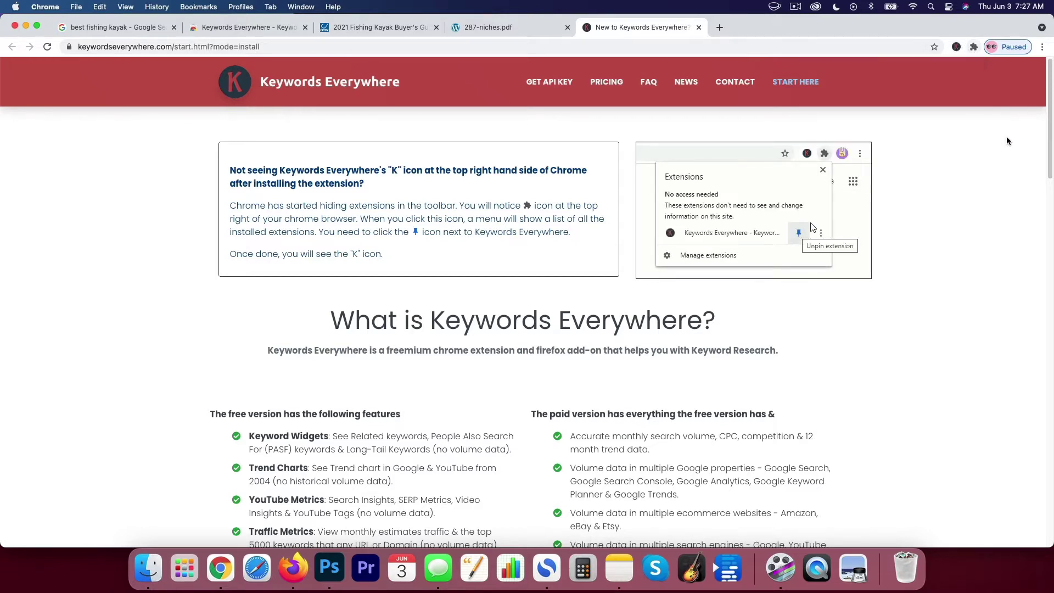
click(955, 47)
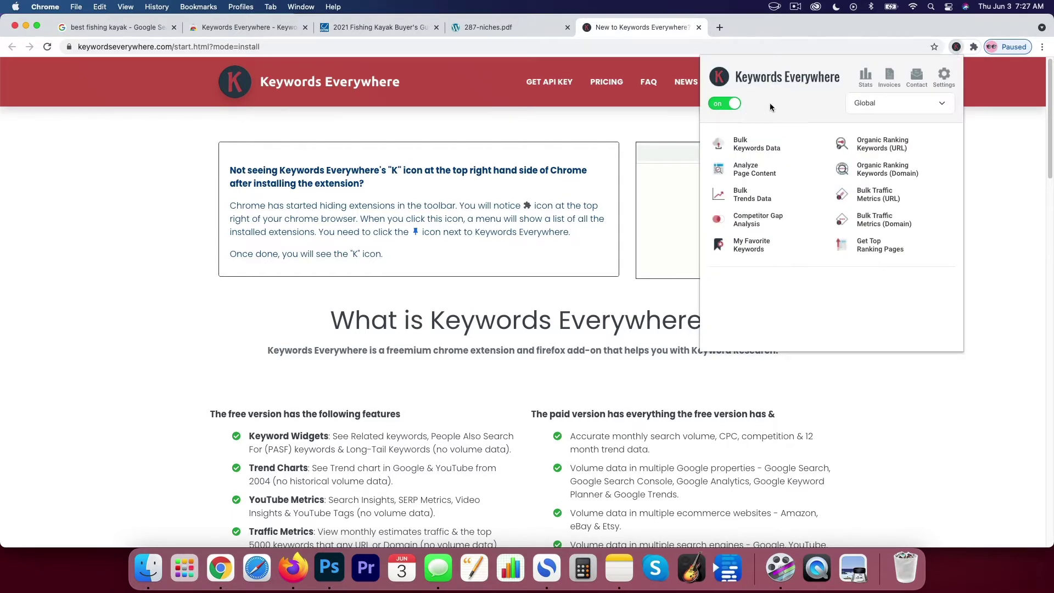
click(997, 157)
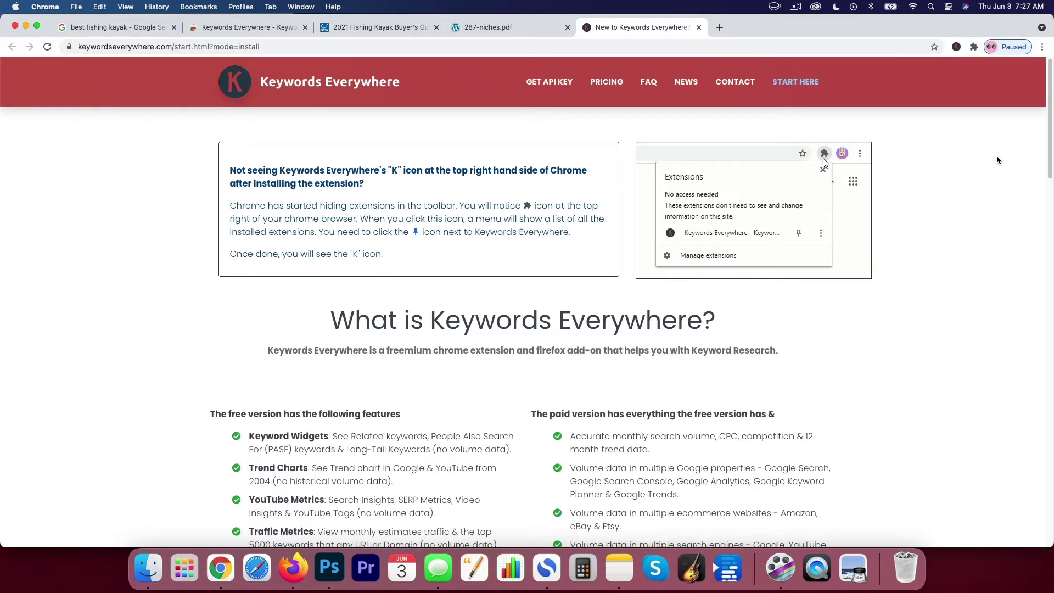
Reload the 'best fishing kayak' results and scroll through the new trend and keyword panels.
click(123, 29)
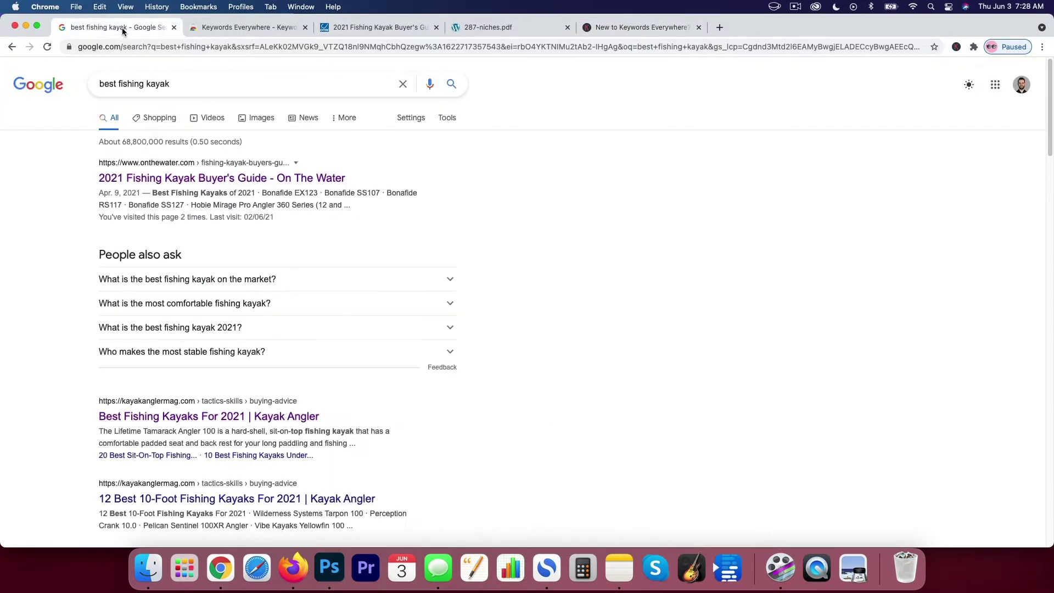
click(47, 49)
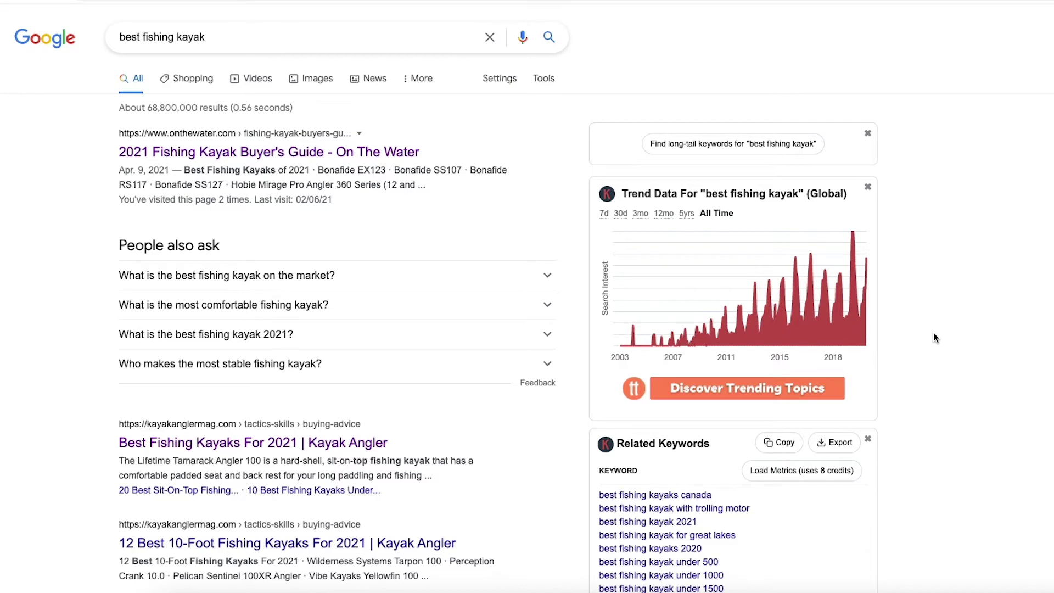
scroll(933, 334, down, 5)
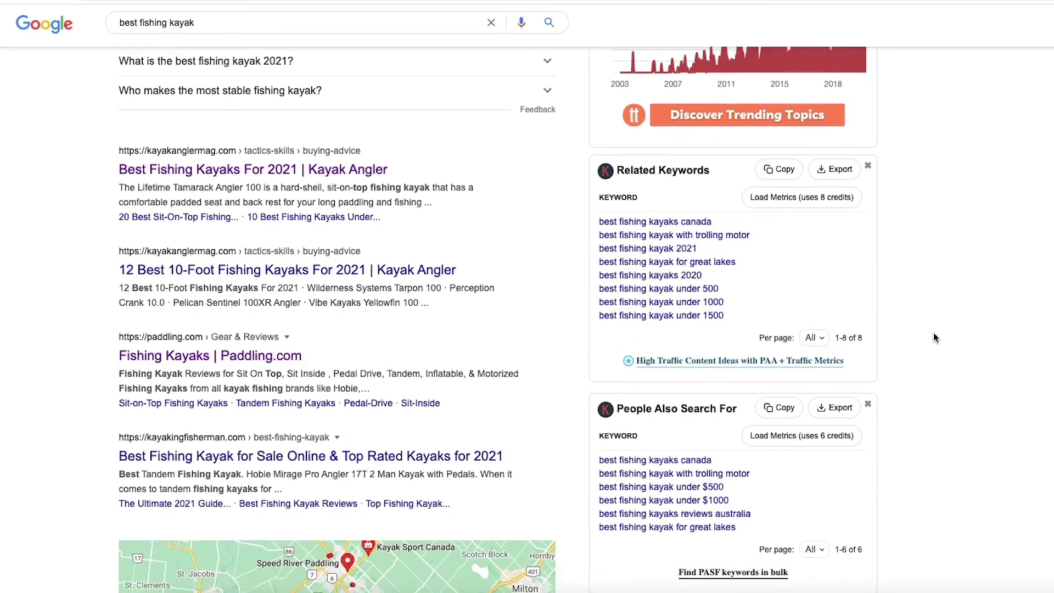
scroll(935, 338, up, 1)
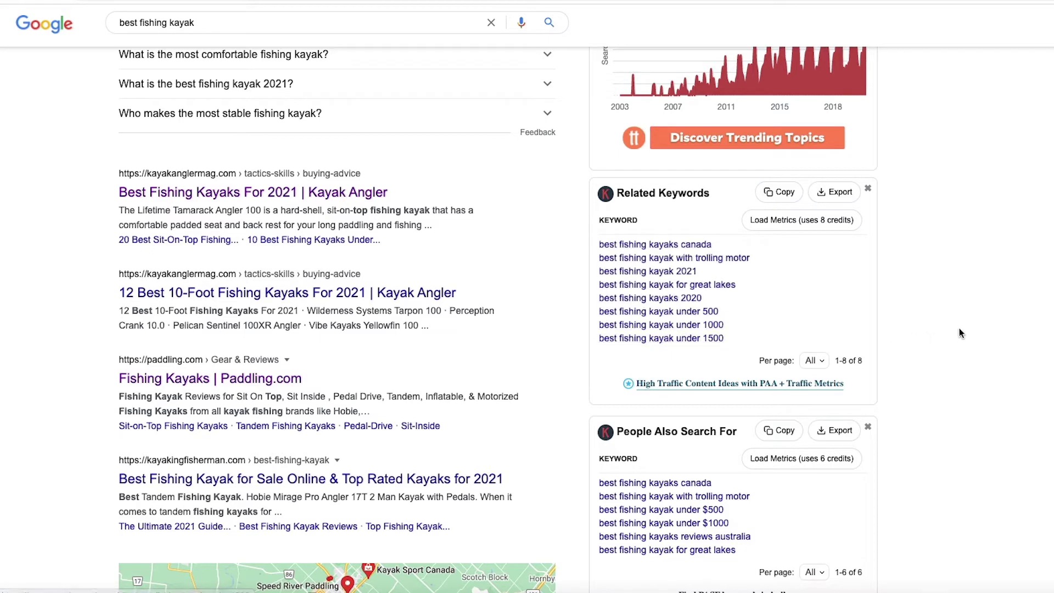
scroll(971, 327, down, 4)
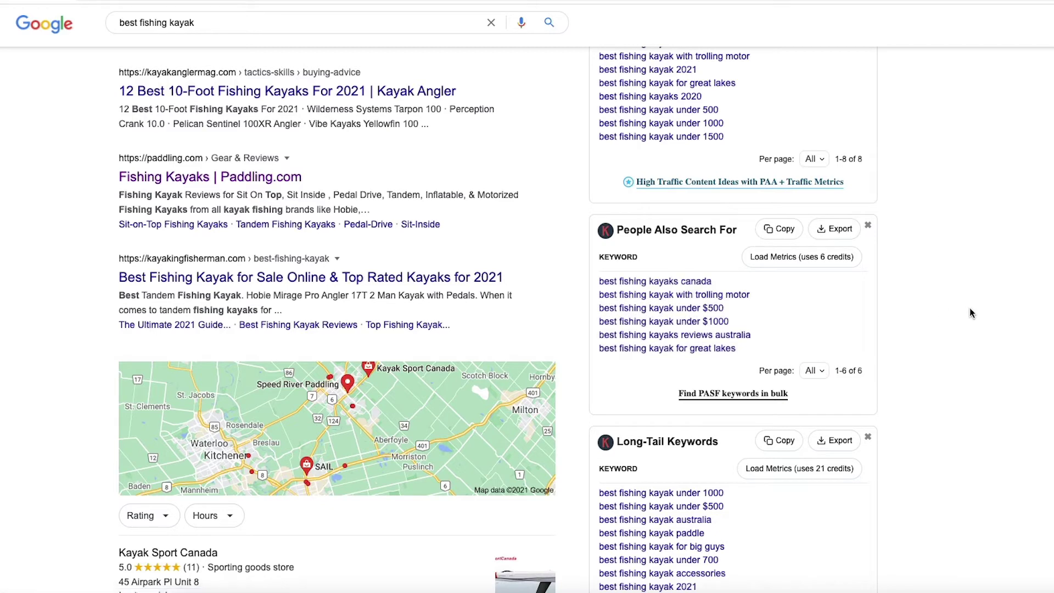
Review the Related, People Also Search For and Long-Tail Keywords panels, ending on the Buy Credits page.
scroll(968, 318, down, 4)
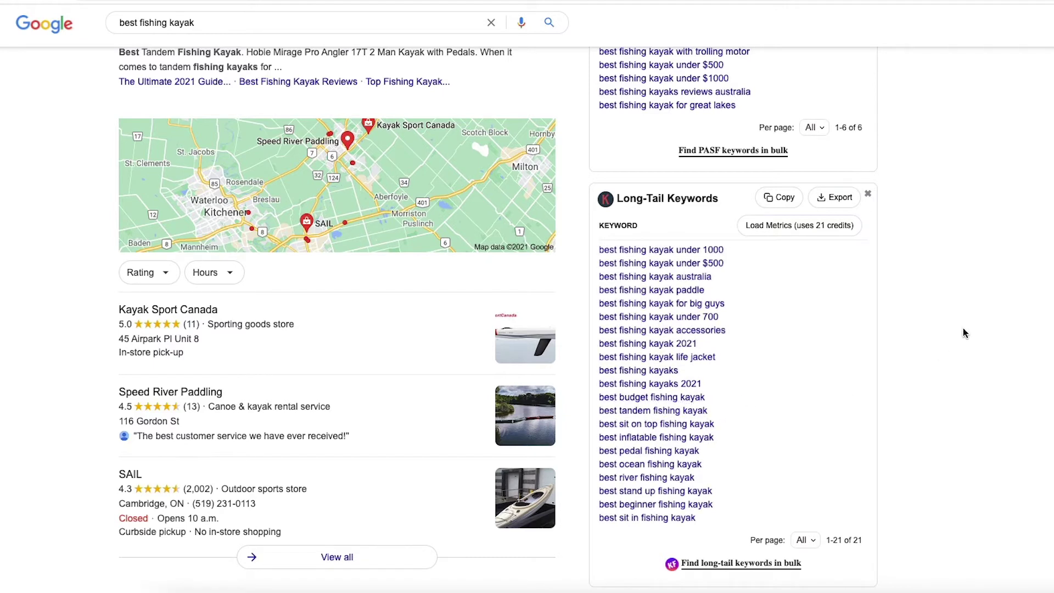
scroll(963, 329, up, 1)
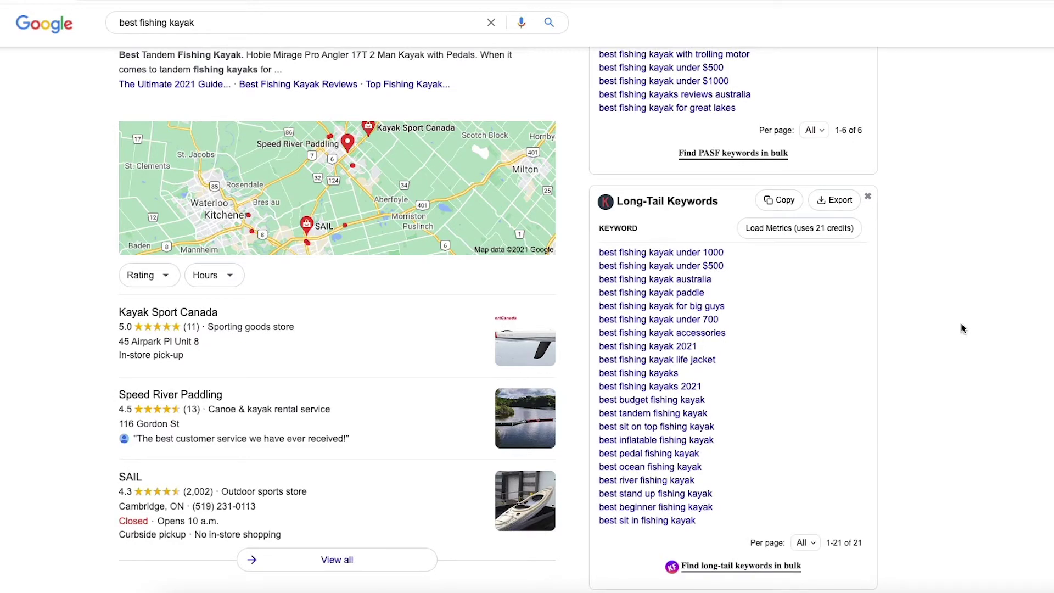
scroll(960, 328, up, 10)
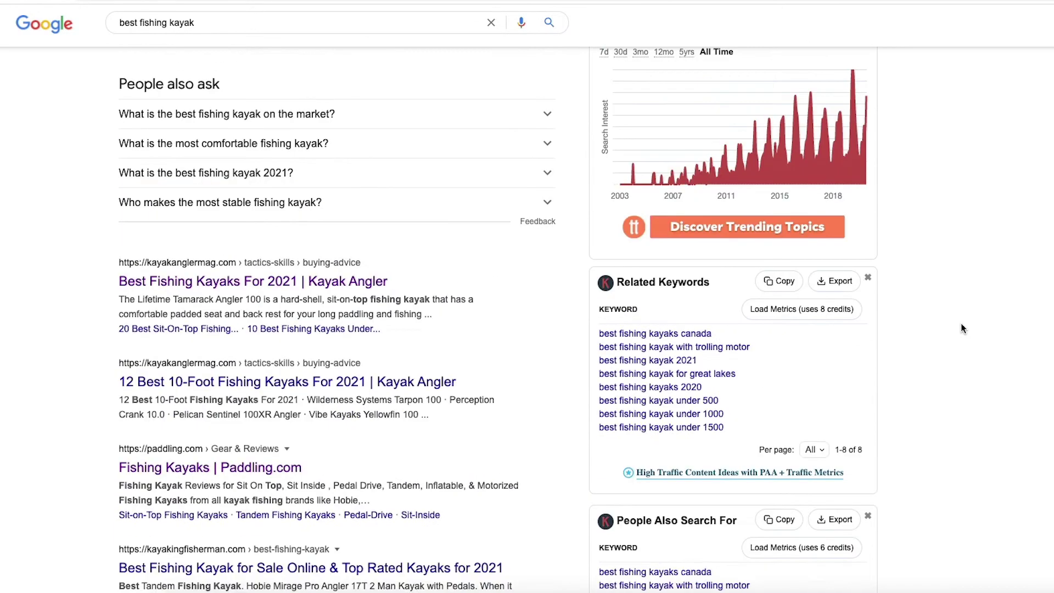
scroll(927, 353, down, 1)
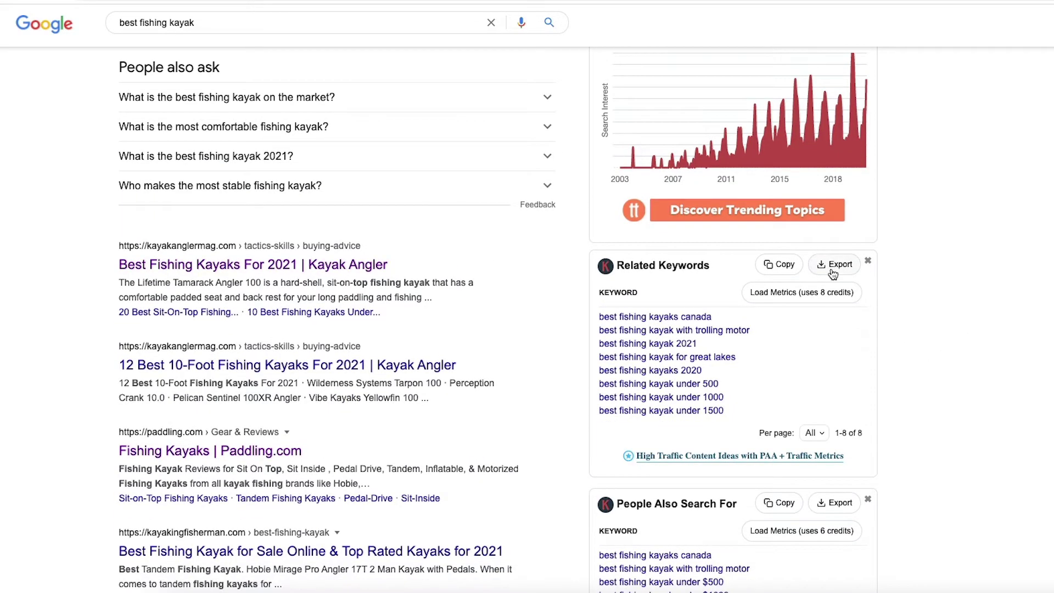
scroll(941, 301, down, 3)
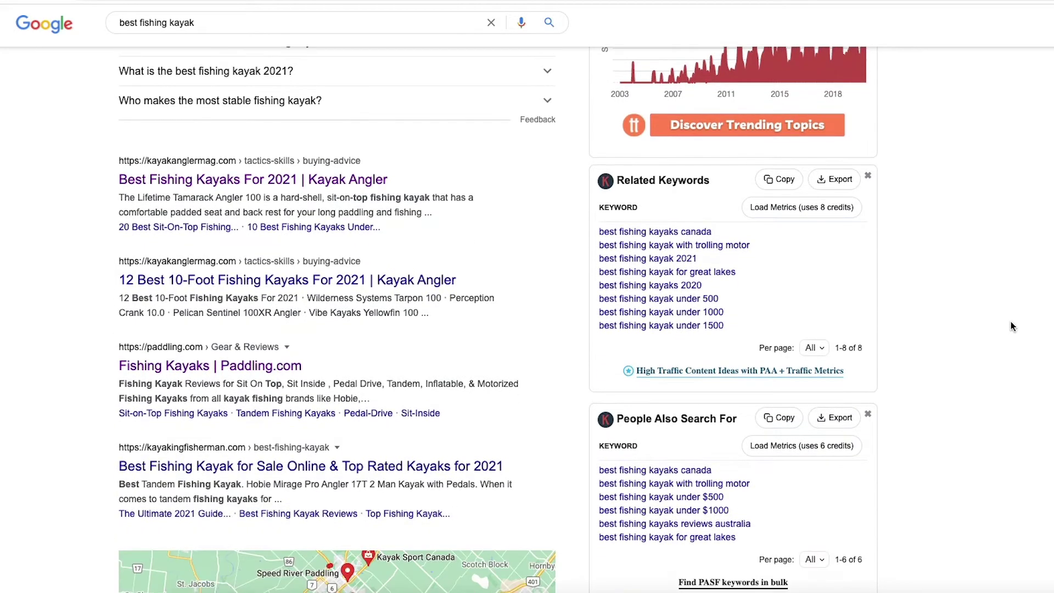
scroll(1010, 325, down, 4)
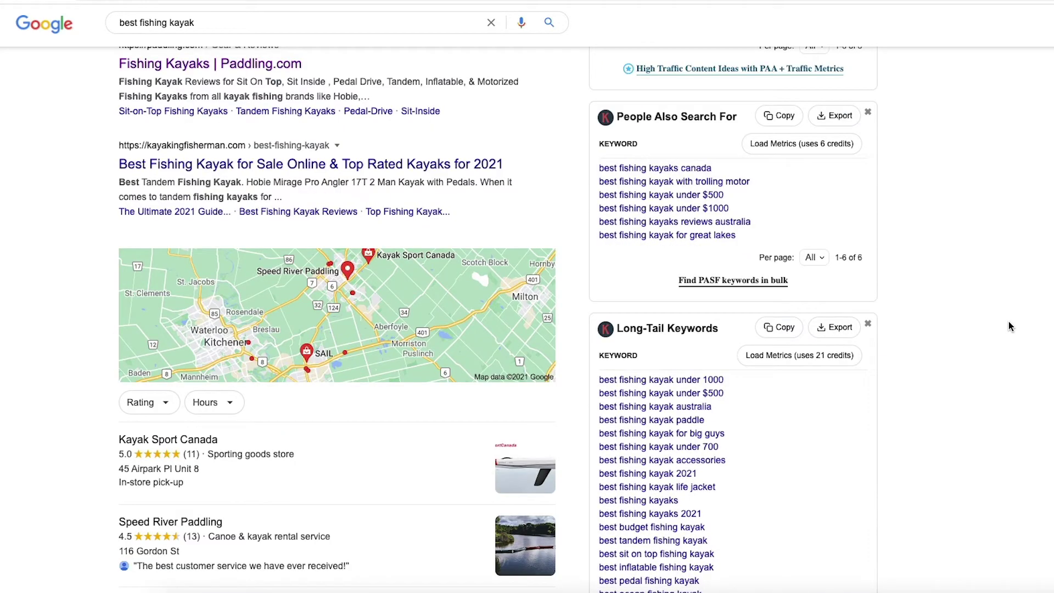
scroll(1009, 321, down, 1)
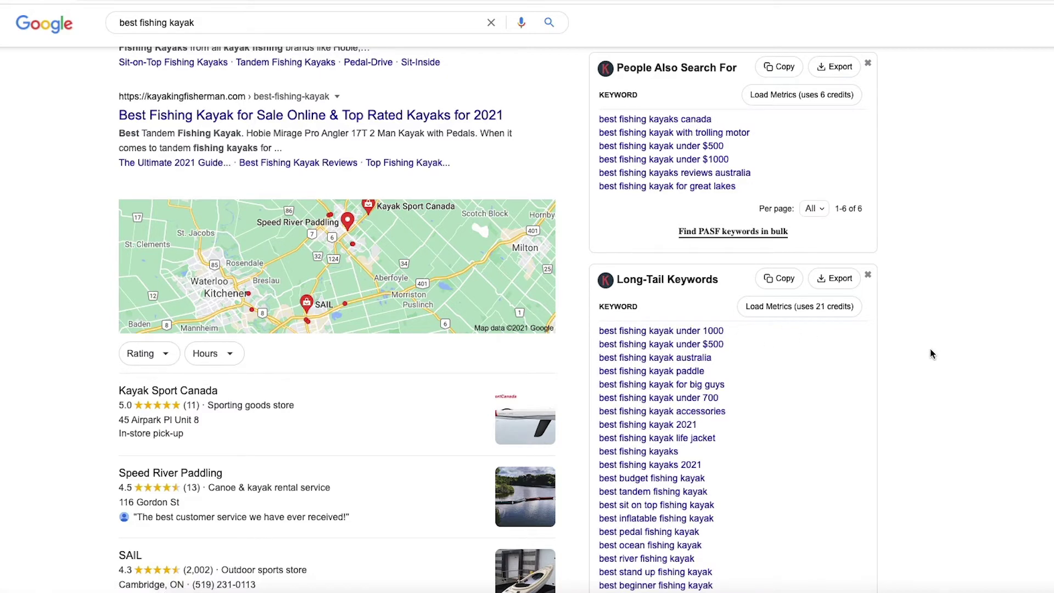
scroll(930, 351, down, 1)
scroll(931, 353, up, 3)
scroll(930, 348, up, 3)
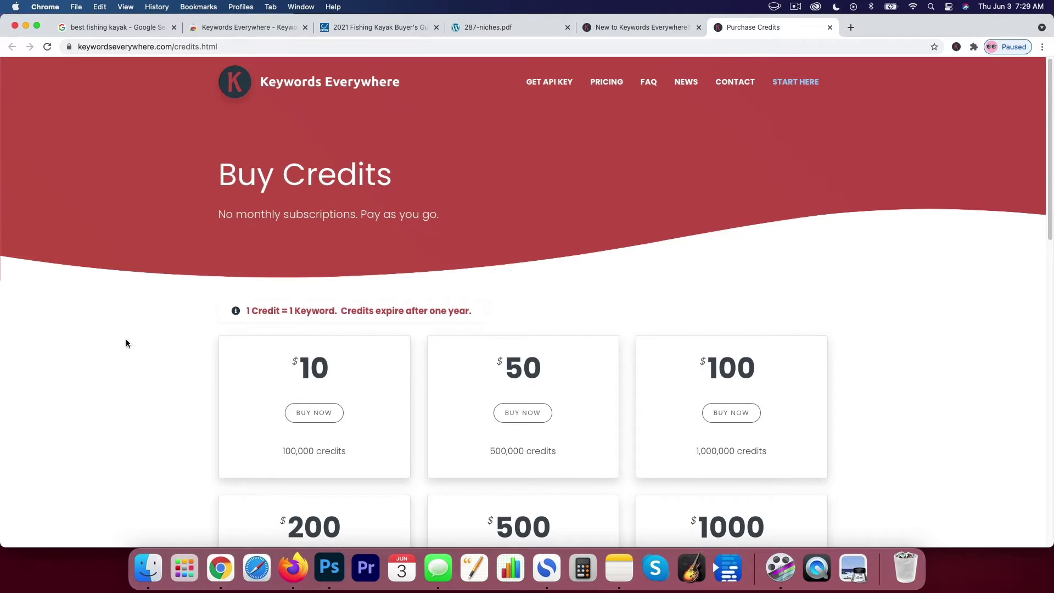
Glance over the credit price tiers and kayak results, then open the Keywords Everywhere home page.
scroll(126, 340, down, 4)
scroll(126, 343, up, 1)
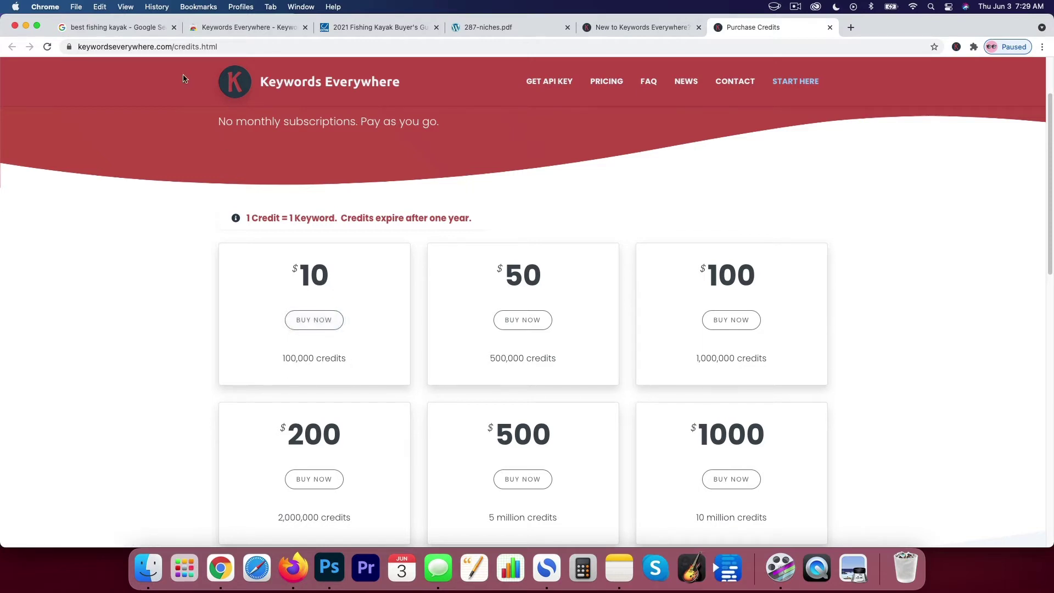
click(142, 29)
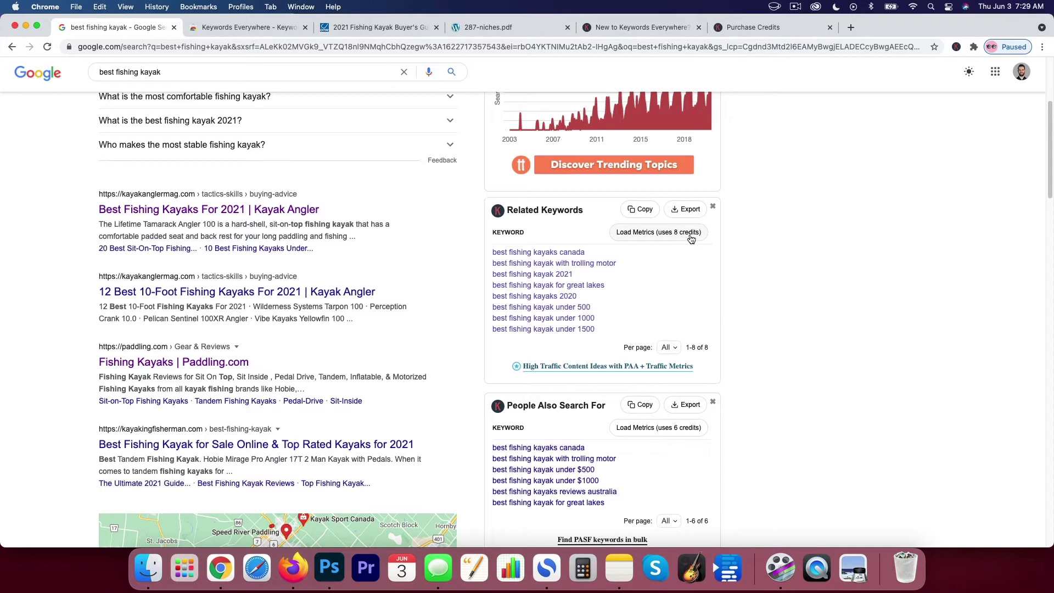
click(753, 27)
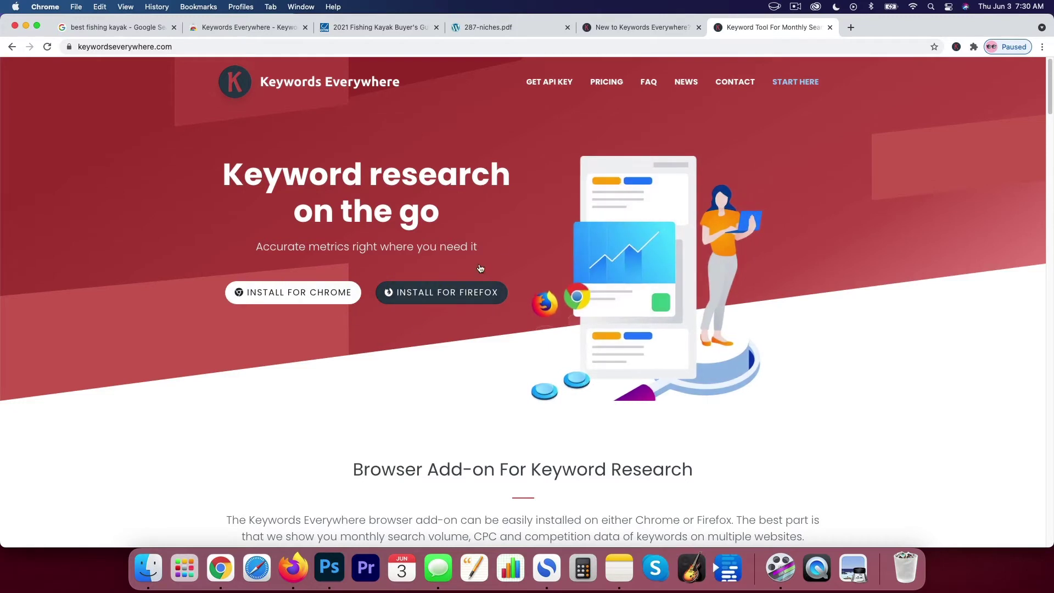
Copy the account's API key, then open the extension's tool panel on the kayak results.
click(549, 87)
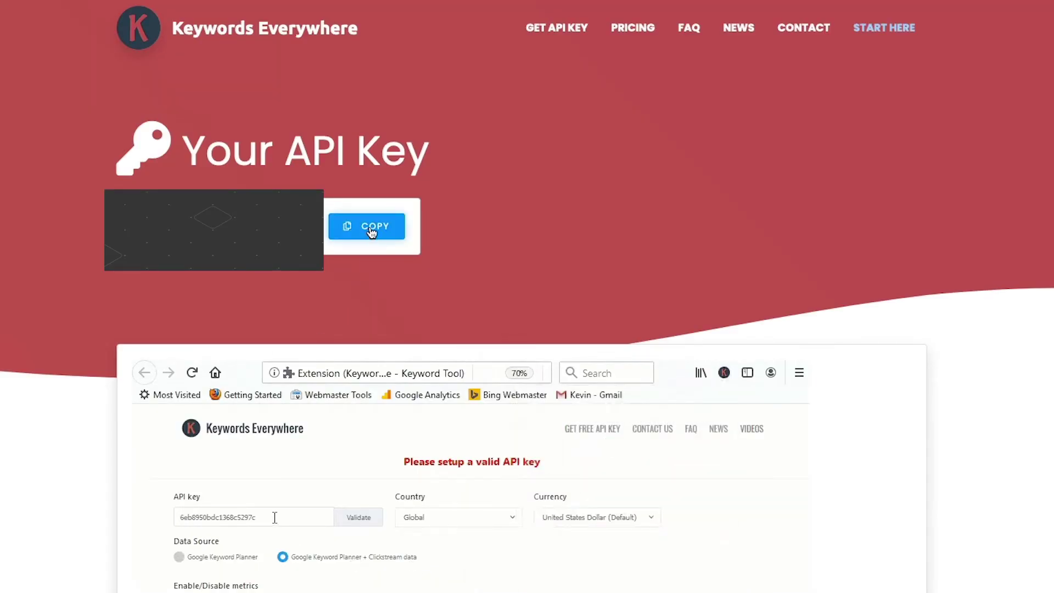
click(372, 232)
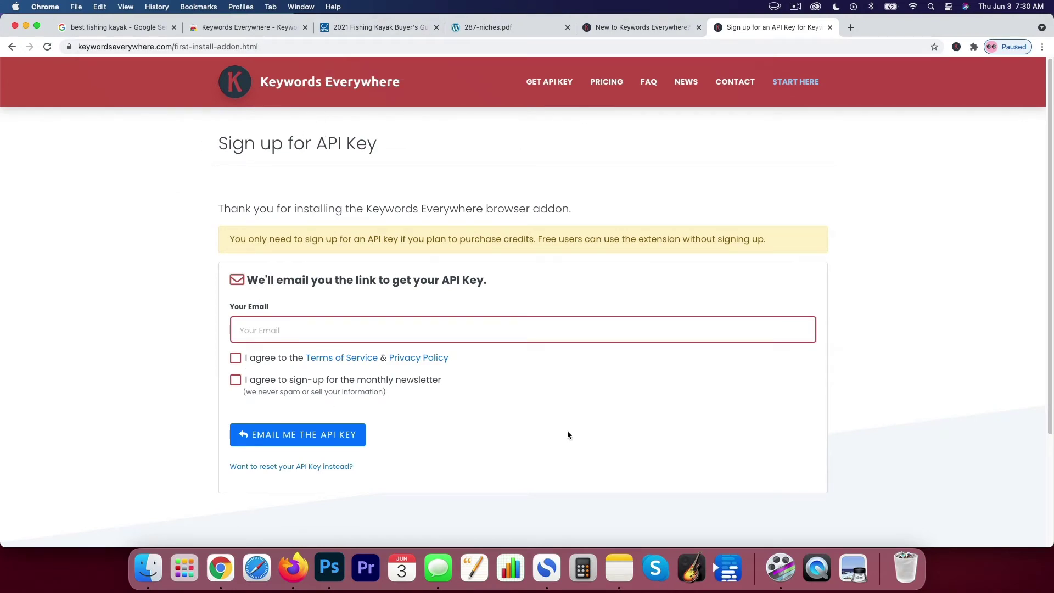
click(127, 25)
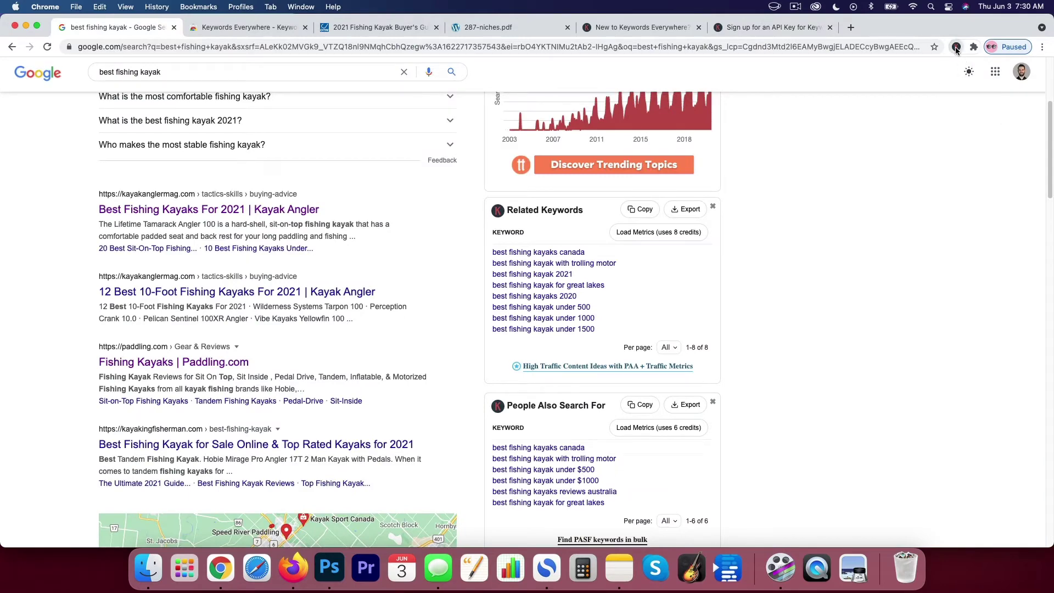
click(955, 47)
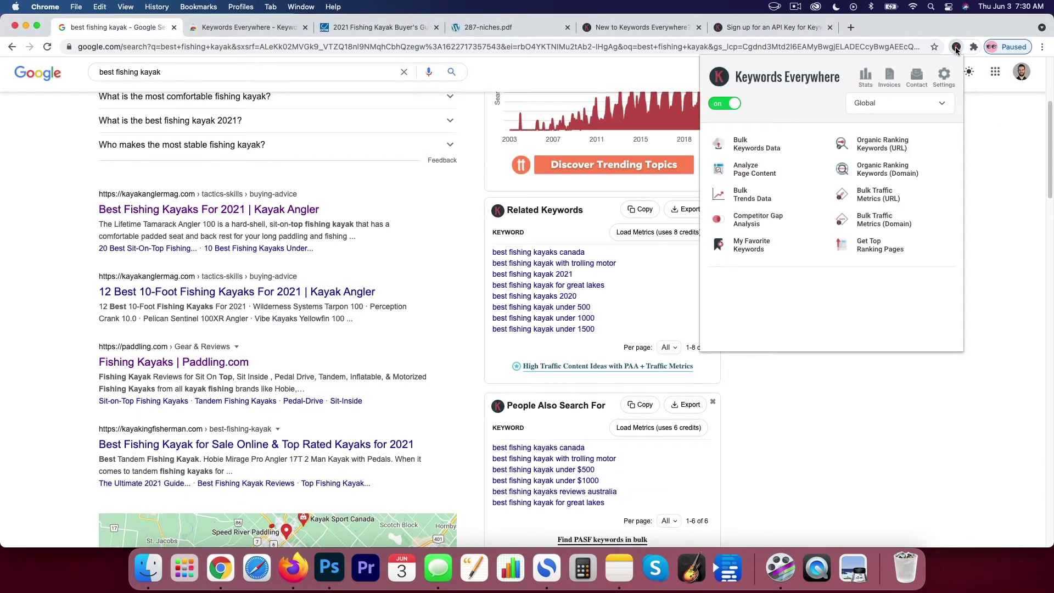
Paste the copied API key into the extension settings and validate it as valid.
click(944, 77)
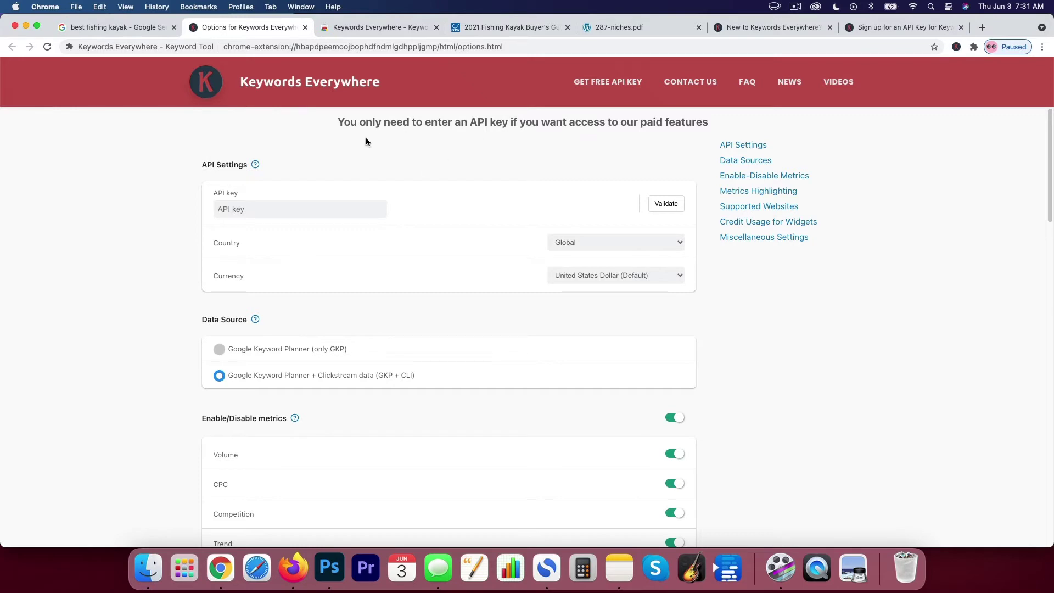
click(254, 207)
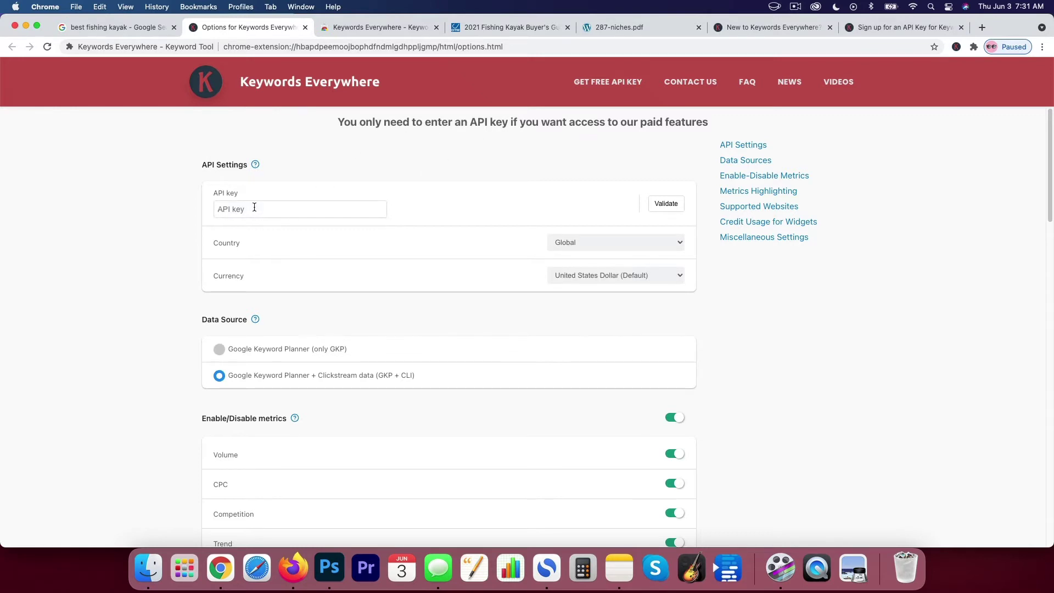
click(666, 204)
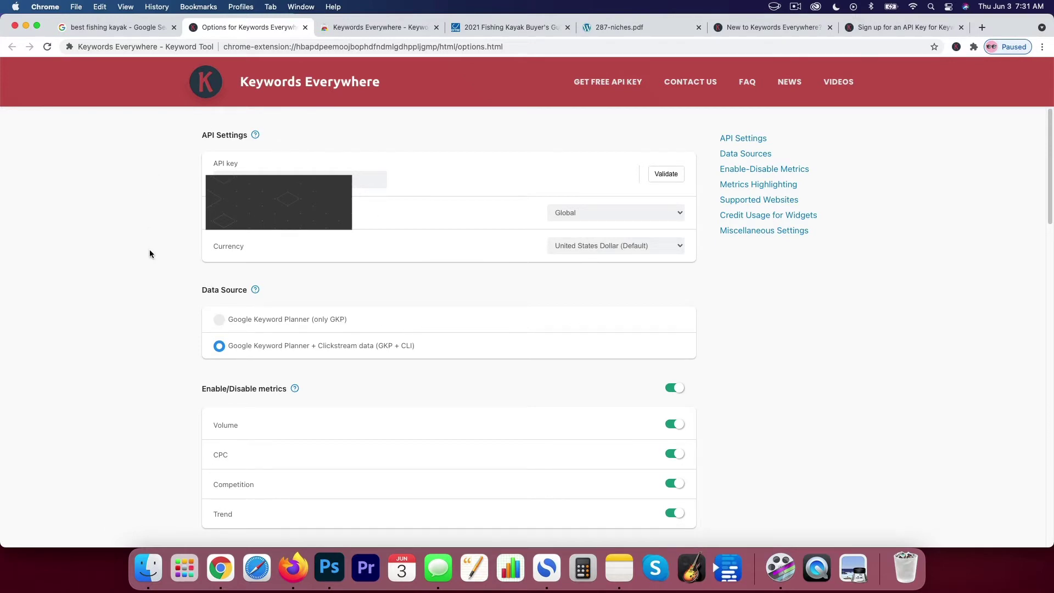
Reload the 'best fishing kayak' results and review the panels showing 12,100/mo volume and $0.59 CPC.
click(117, 28)
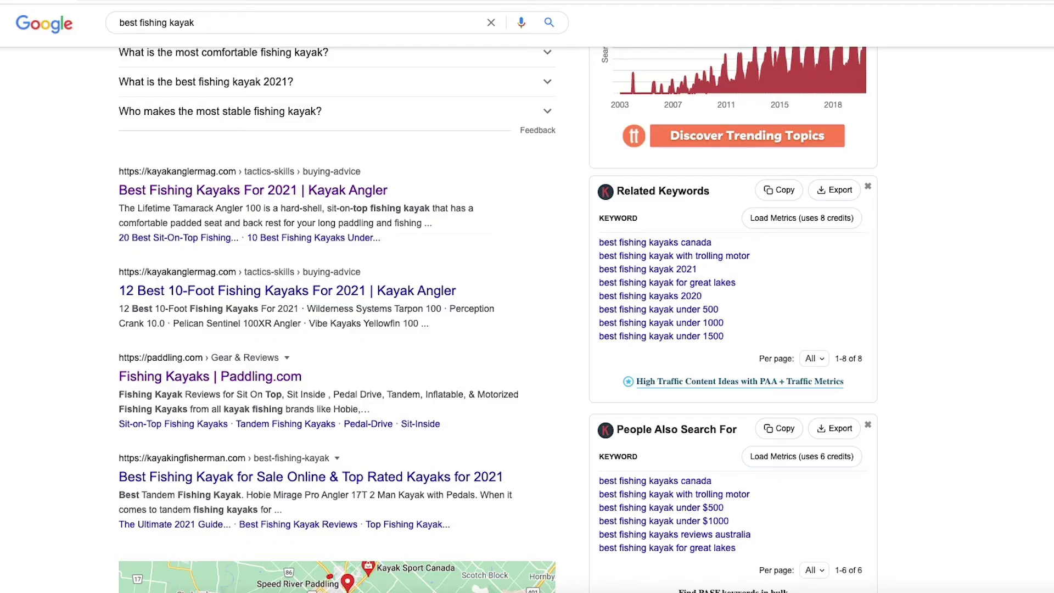
click(59, 1)
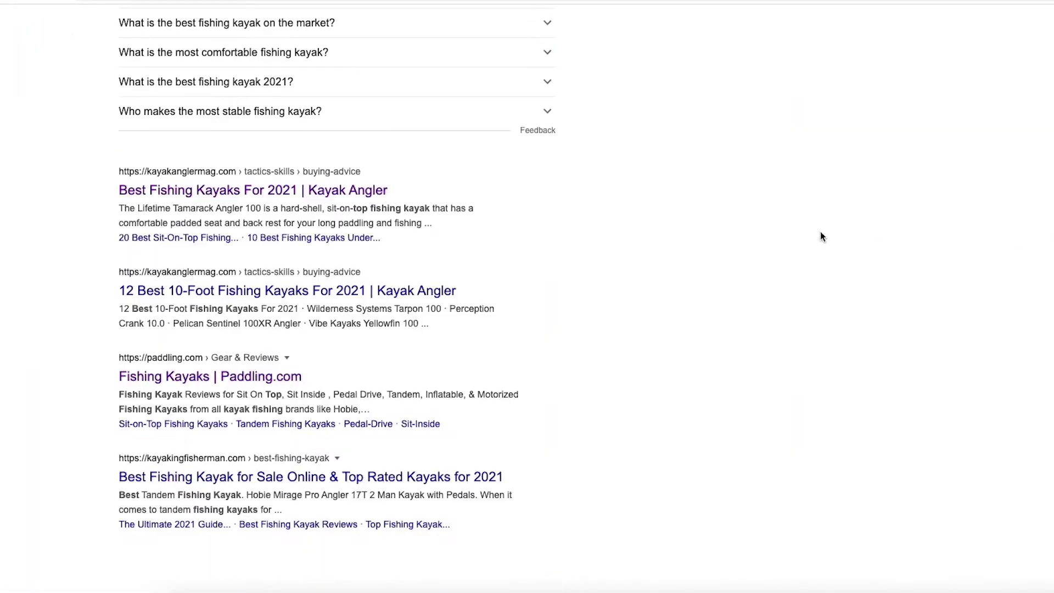
scroll(824, 236, up, 5)
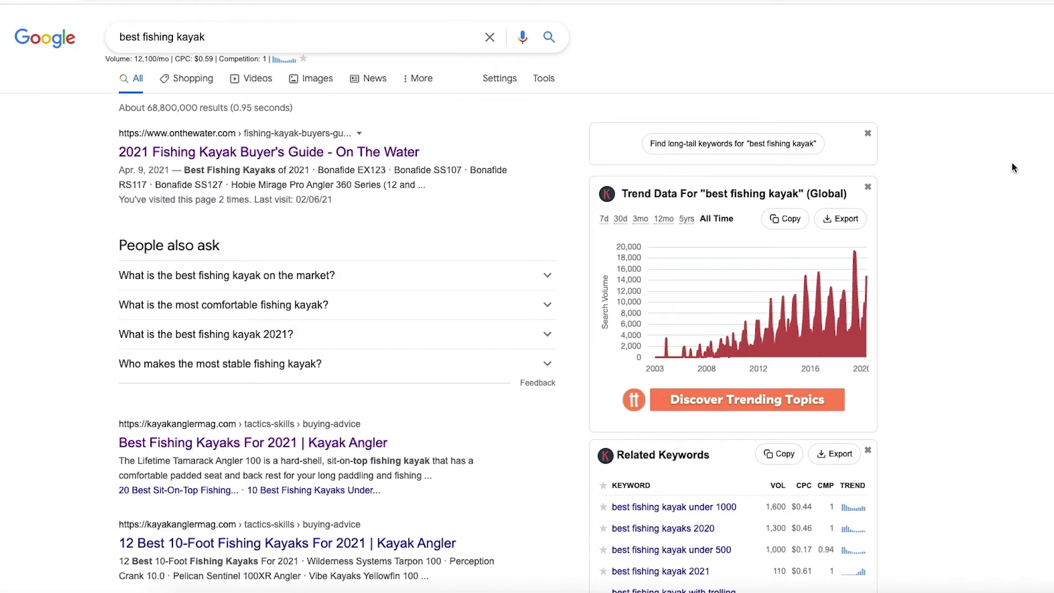
scroll(952, 184, down, 4)
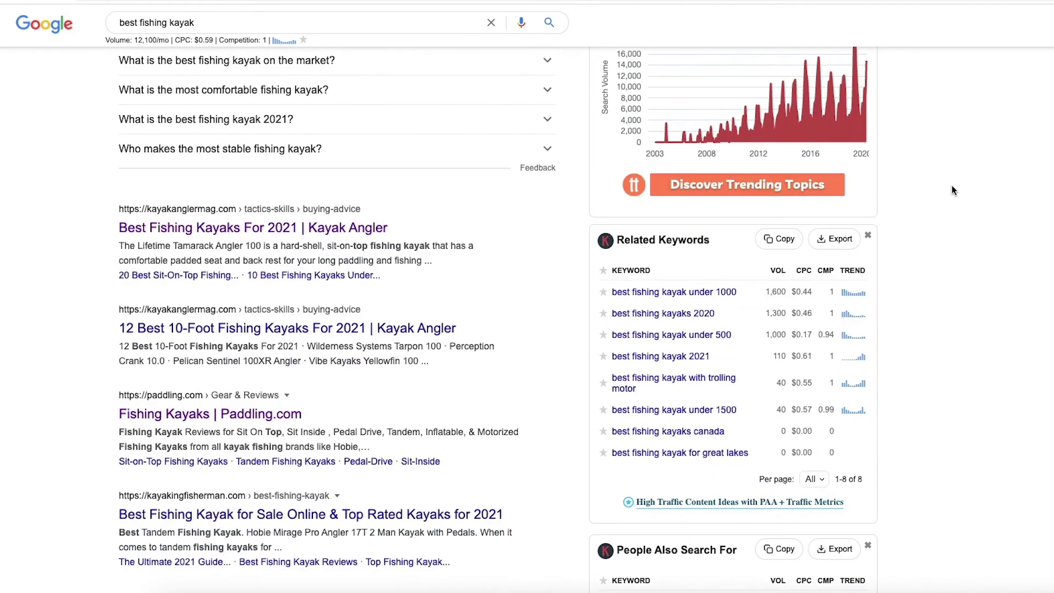
scroll(952, 190, down, 2)
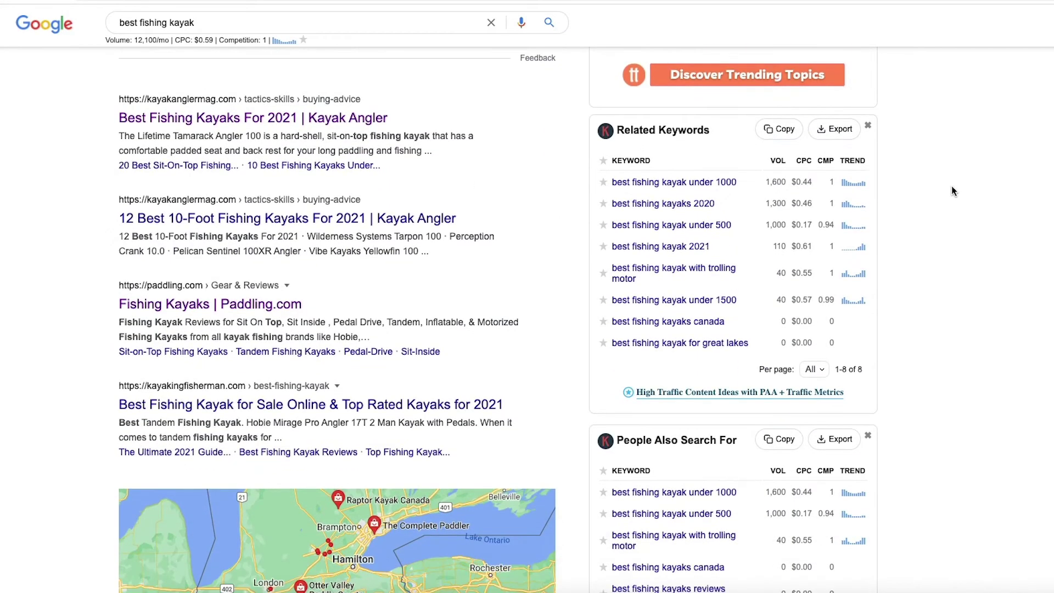
scroll(952, 191, down, 1)
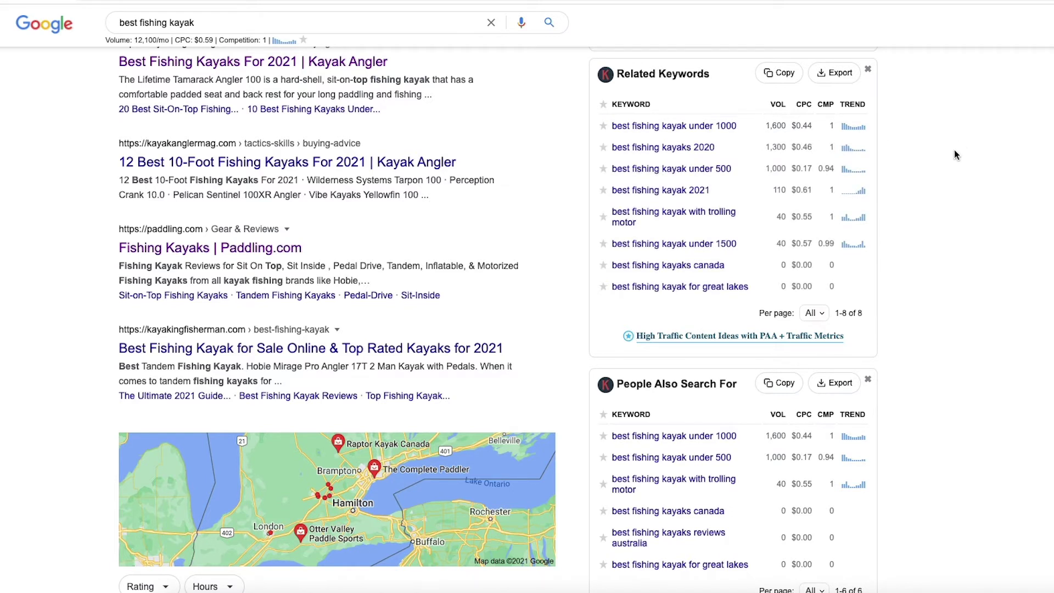
scroll(938, 181, down, 8)
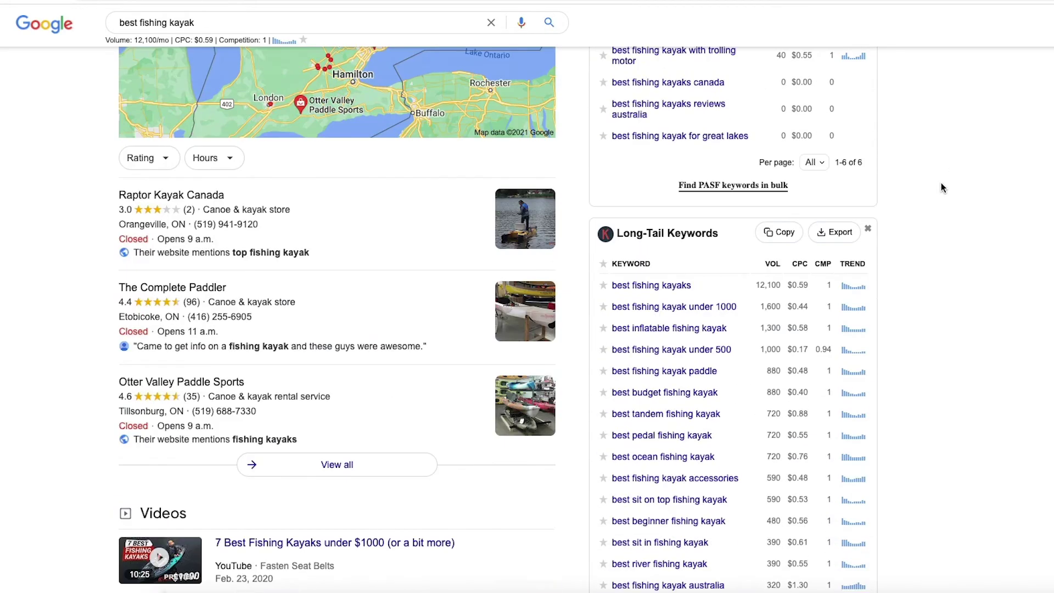
scroll(940, 188, down, 1)
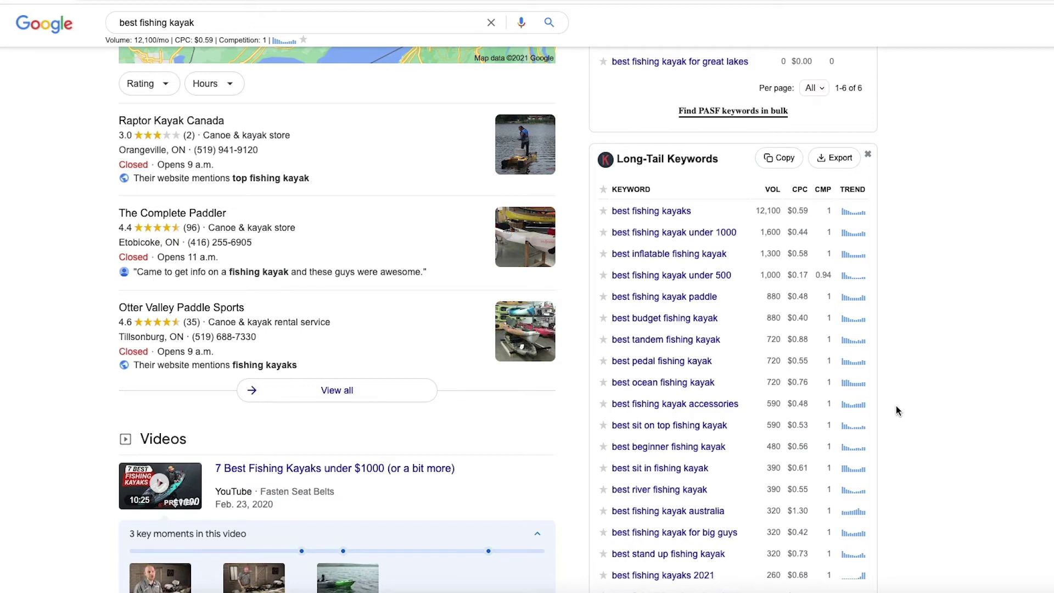
scroll(896, 406, down, 3)
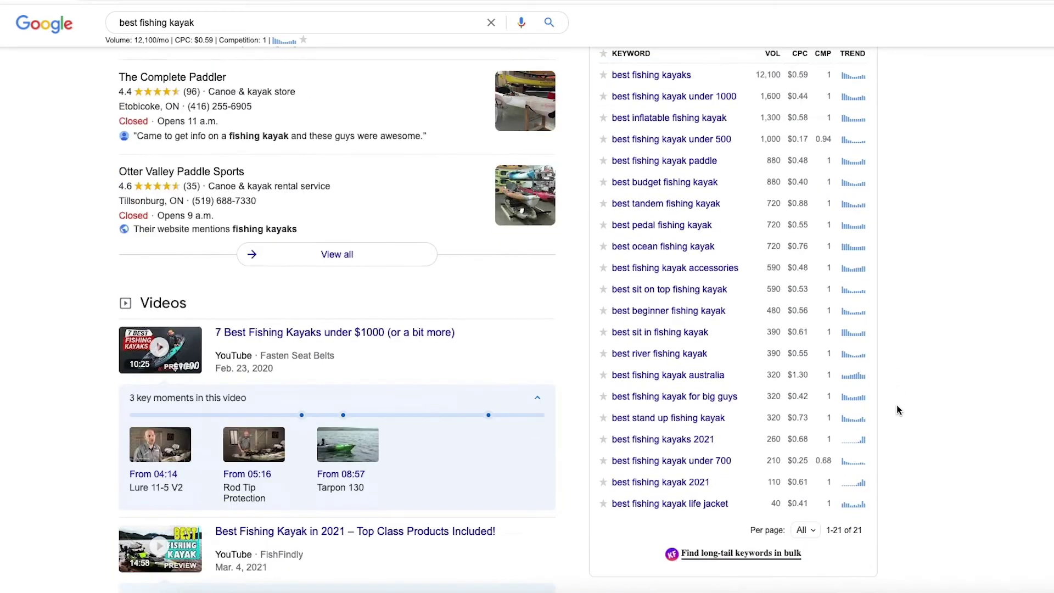
scroll(897, 404, up, 3)
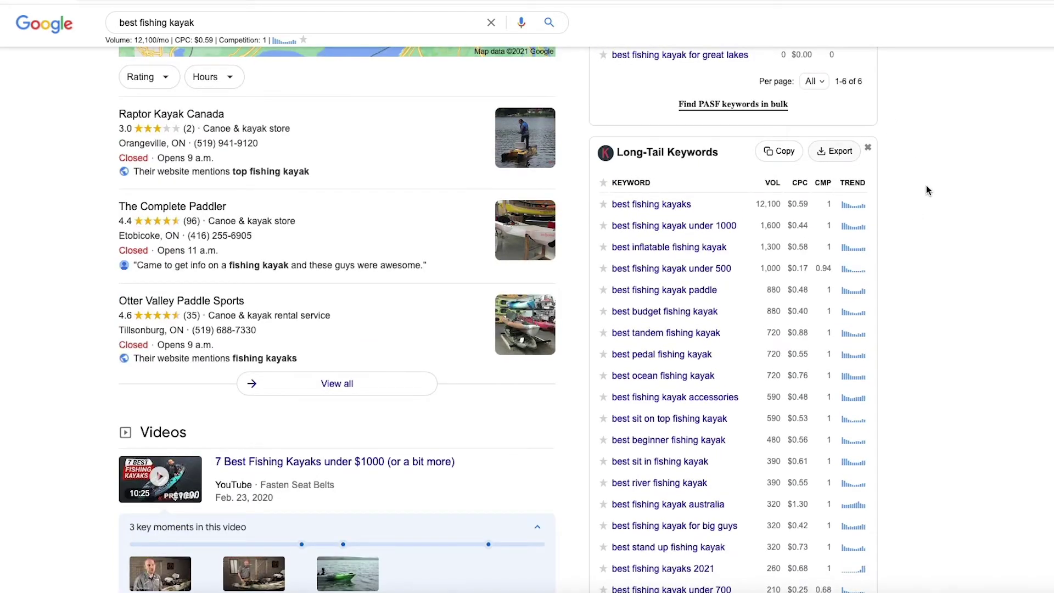
scroll(925, 192, up, 6)
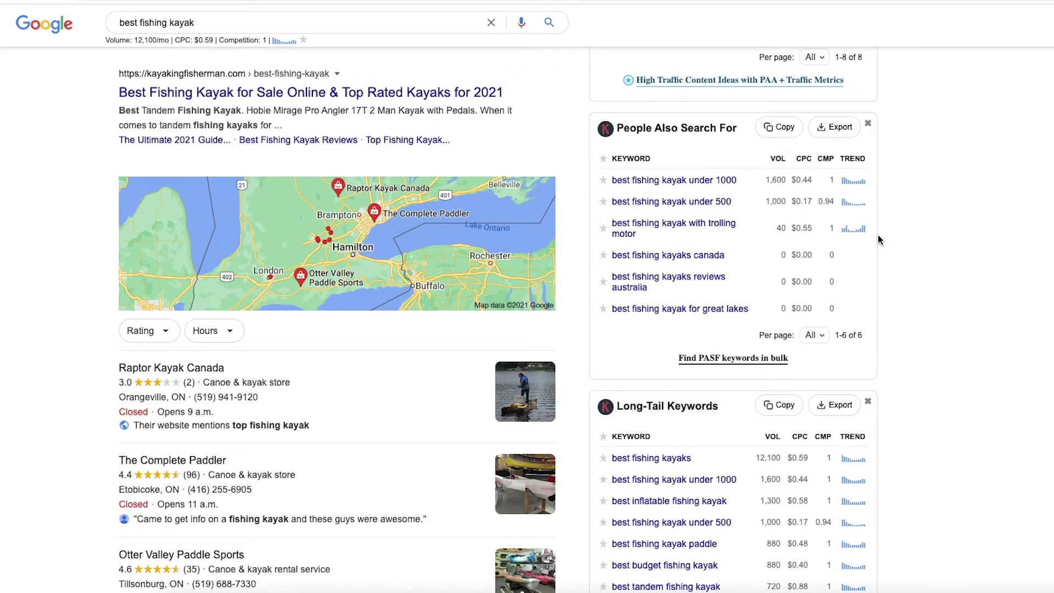
scroll(878, 235, up, 1)
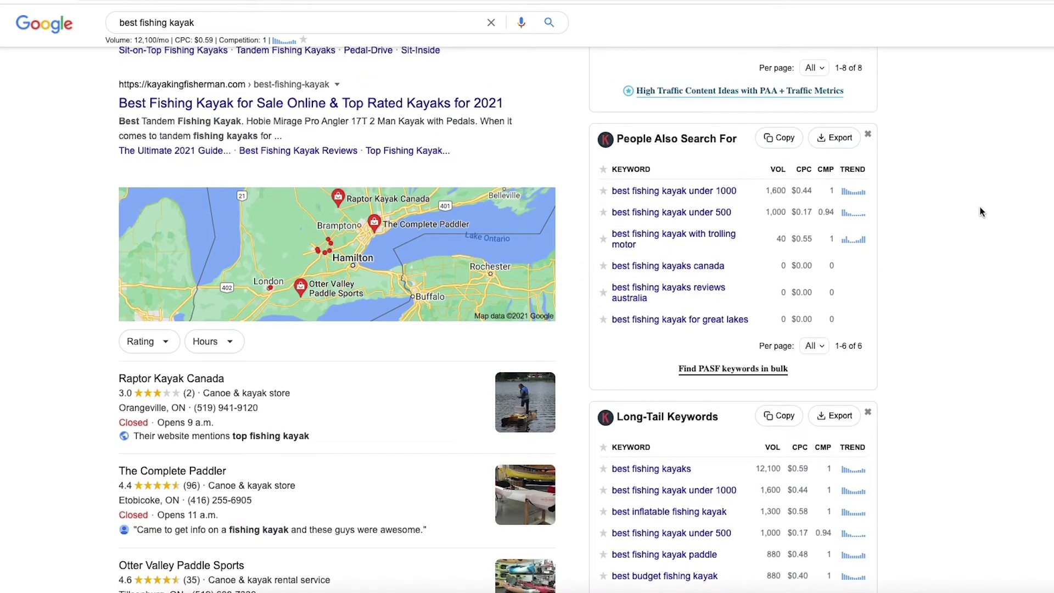
scroll(980, 211, up, 10)
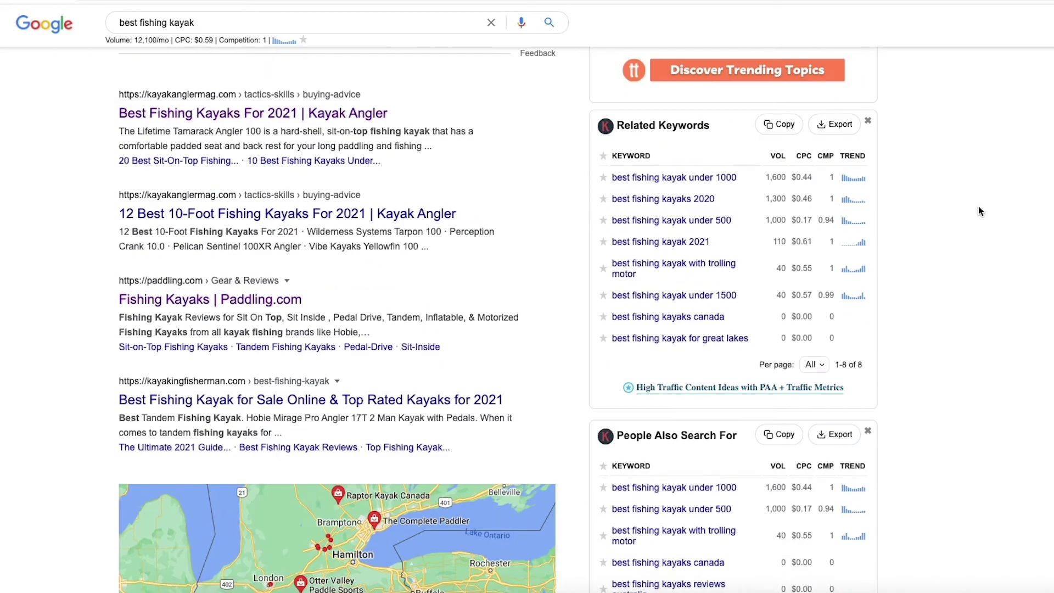
scroll(973, 217, up, 2)
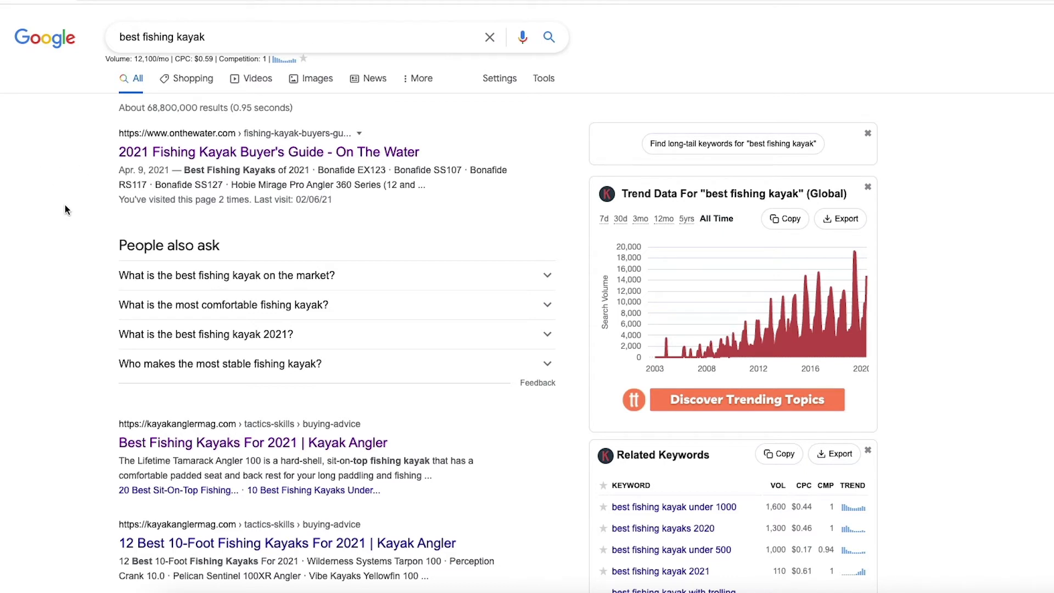
right_click(210, 150)
Open the onthewater.com buyer's guide in a new tab and run Analyze Page Content on it.
click(238, 158)
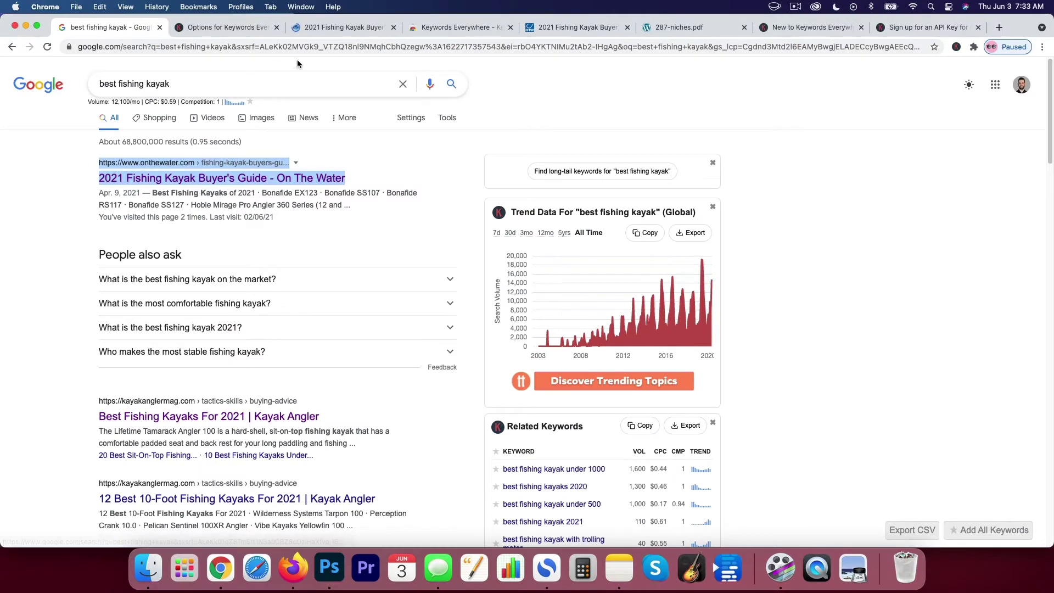
click(338, 27)
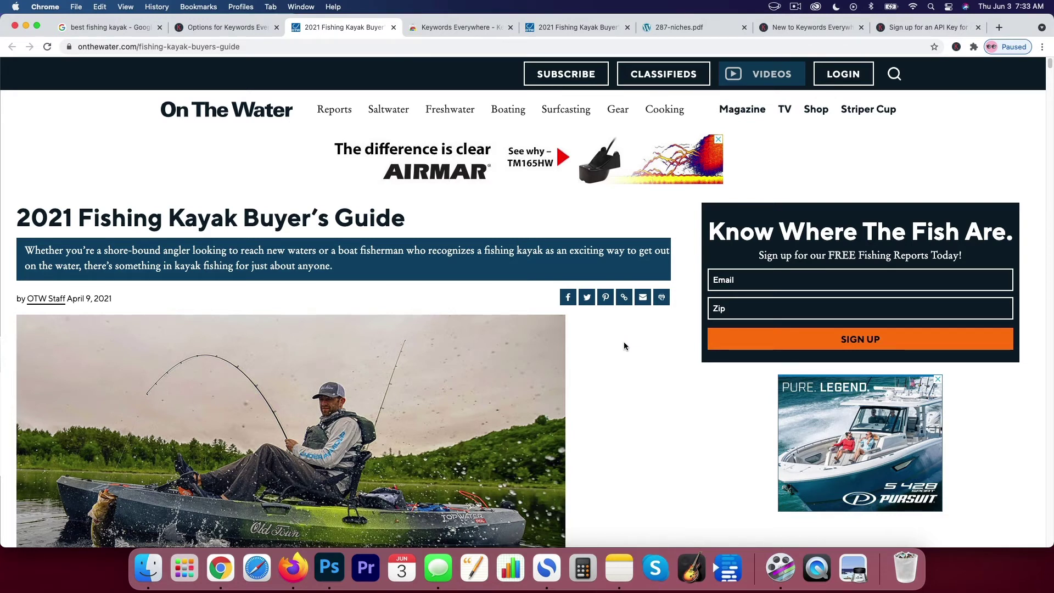
click(956, 47)
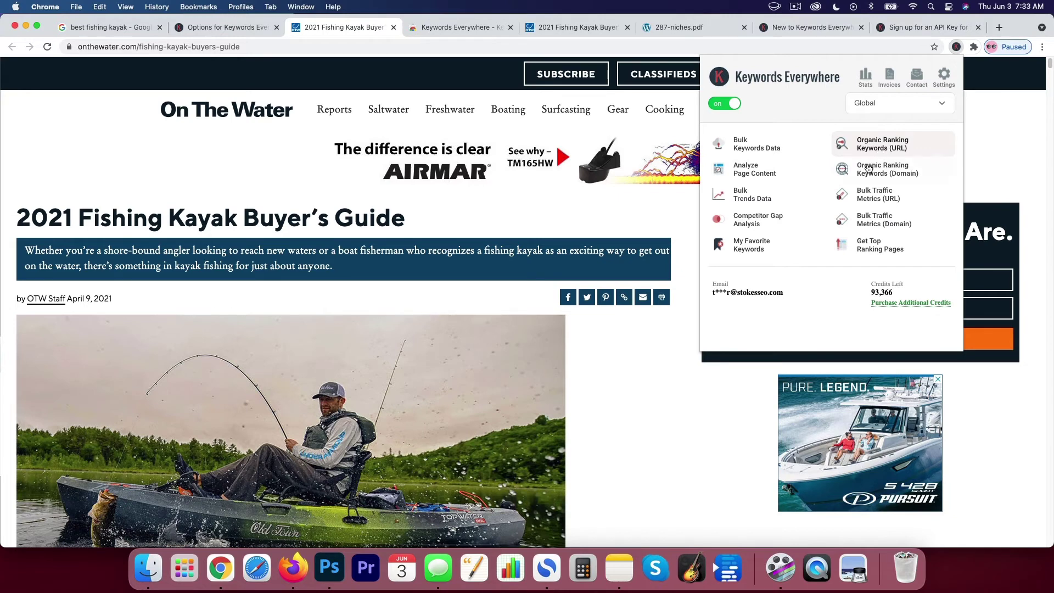
click(756, 174)
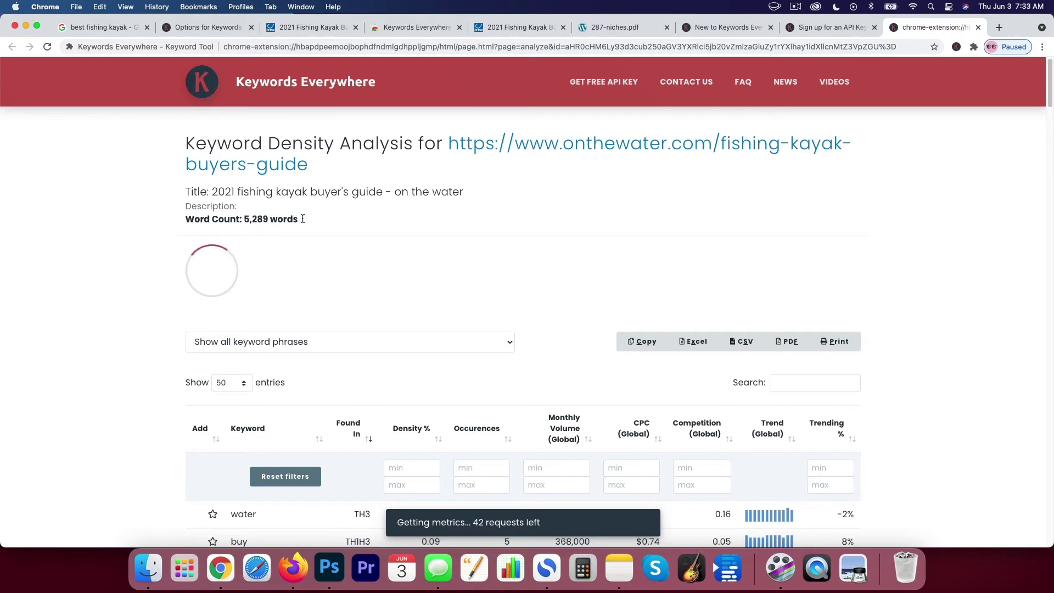
Review the density table, e.g. 'kayak' at 1.61% and 3,350,000 volume, then open the extension's tools list.
scroll(141, 232, down, 5)
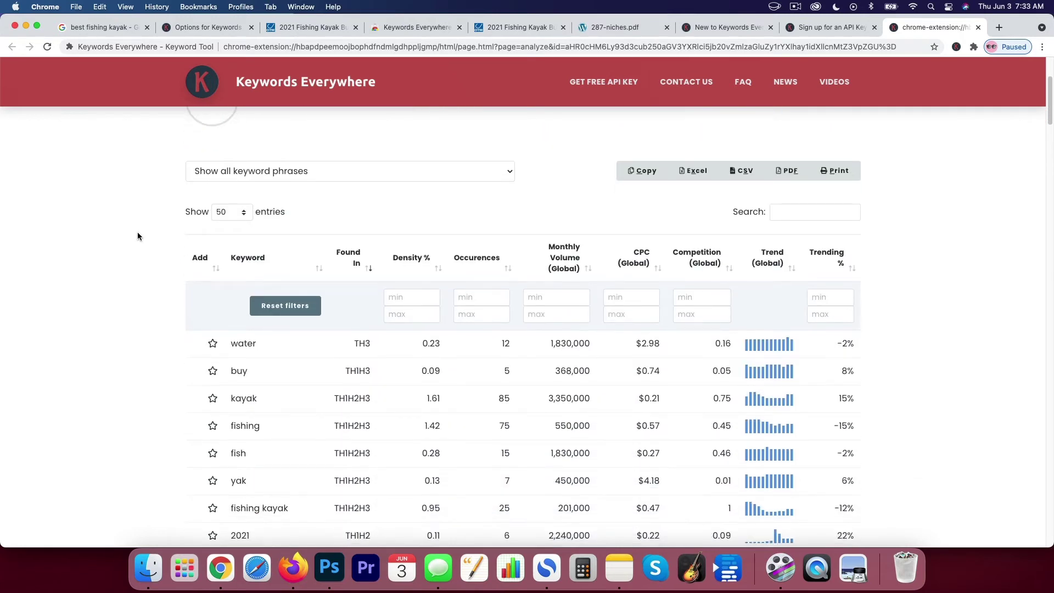
scroll(130, 233, down, 2)
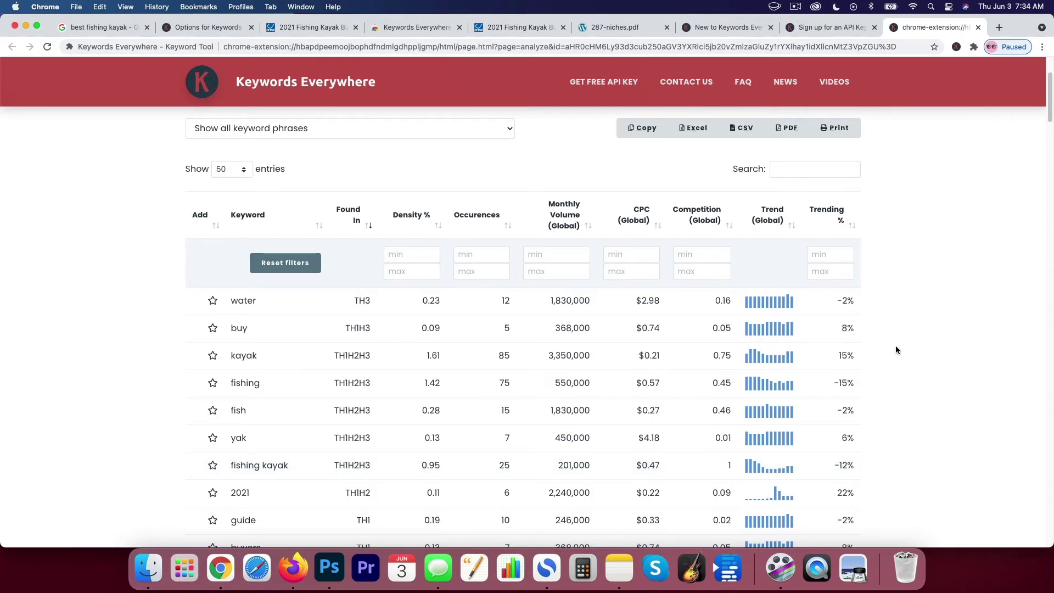
scroll(895, 346, up, 4)
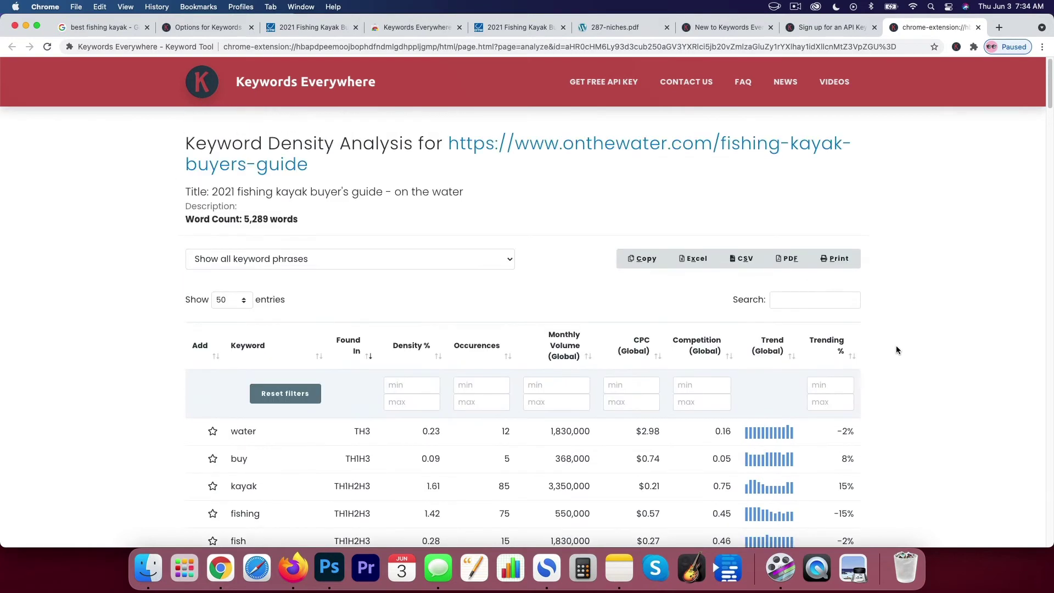
click(956, 47)
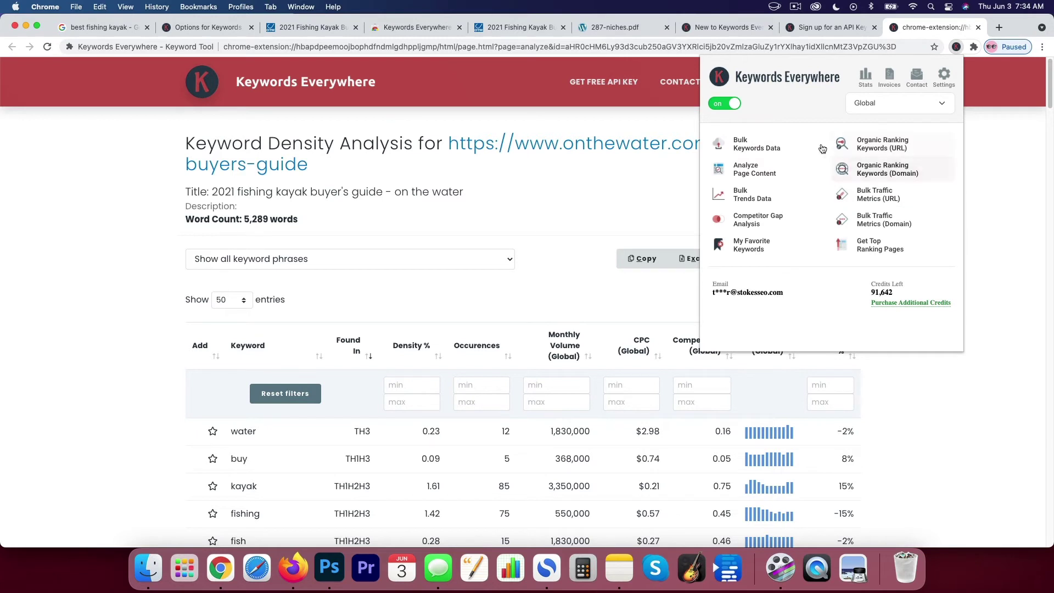
Get bulk metrics for 'inflatable kayaks' and 'best tandem kayak' in the Bulk Keywords Data tool.
click(754, 146)
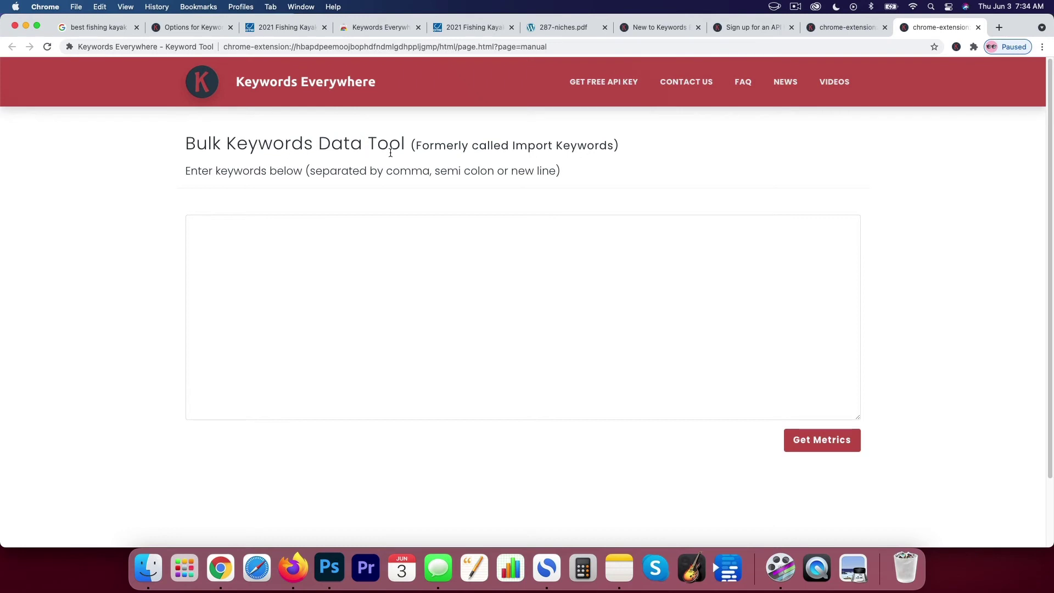
click(298, 273)
click(298, 272)
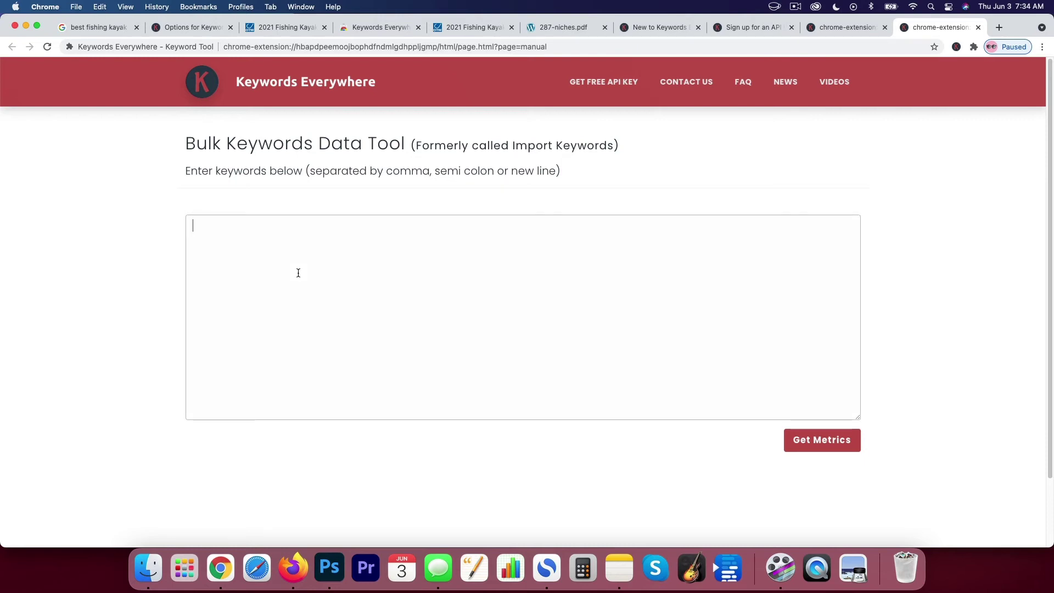
text(inflatable kayaks, best tand)
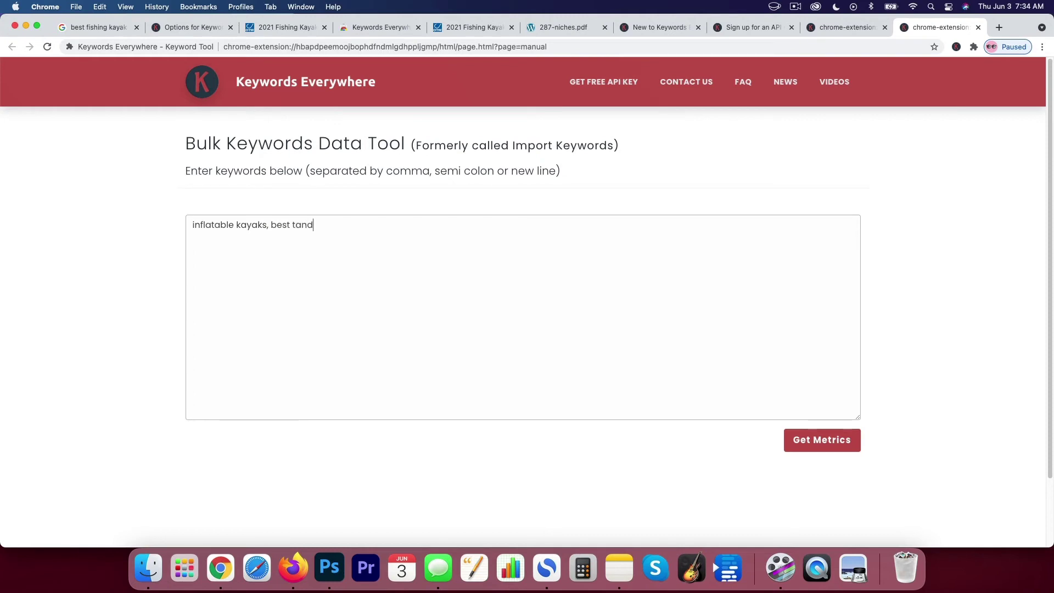
text(em kayak)
click(788, 445)
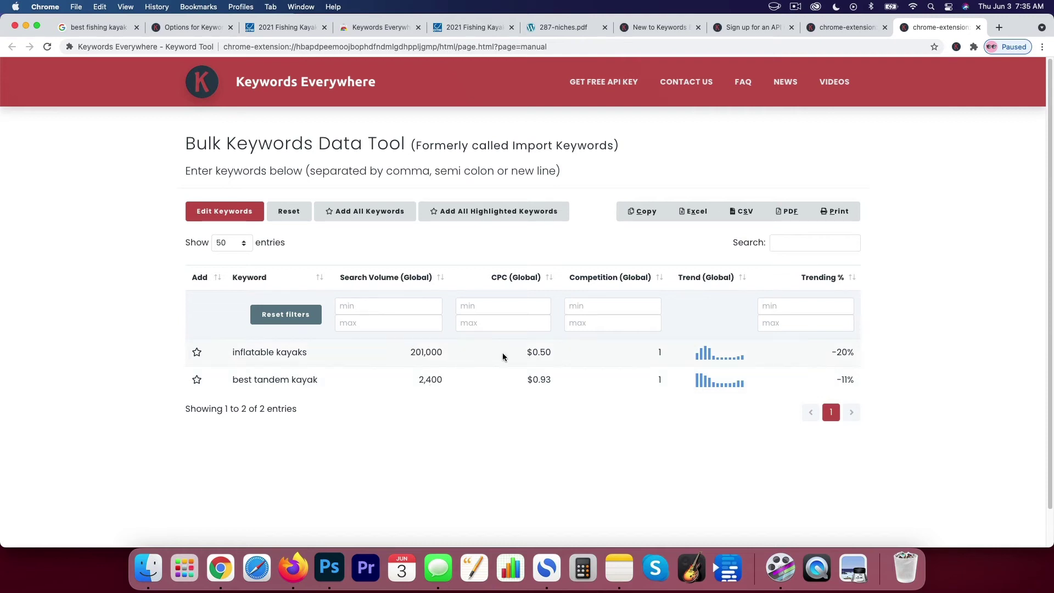
Return to the 'best fishing kayak' results and review the All Time trend chart and Related Keywords.
click(108, 30)
click(839, 250)
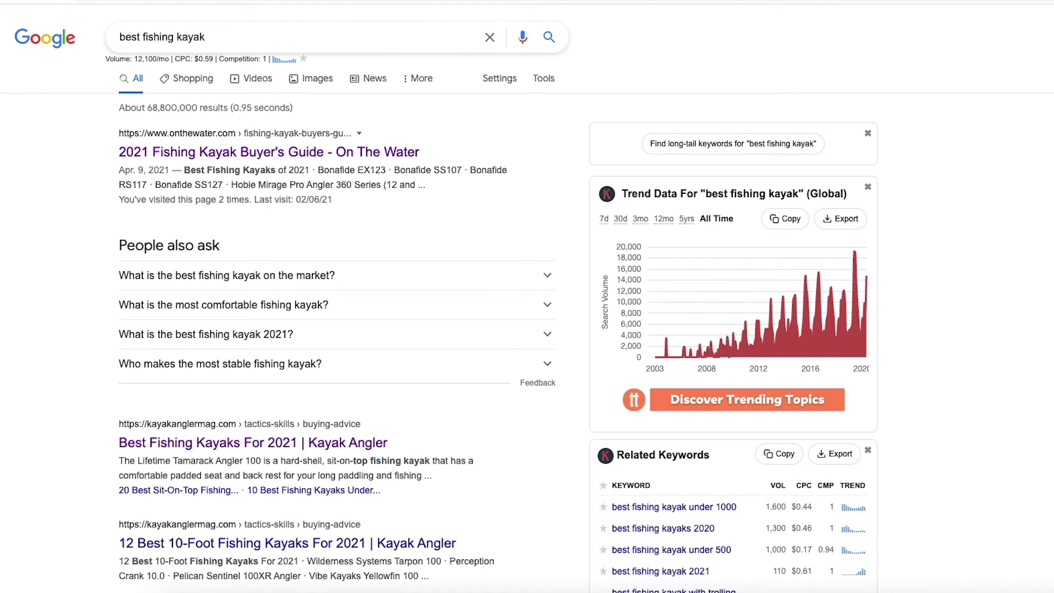
scroll(527, 306, down, 3)
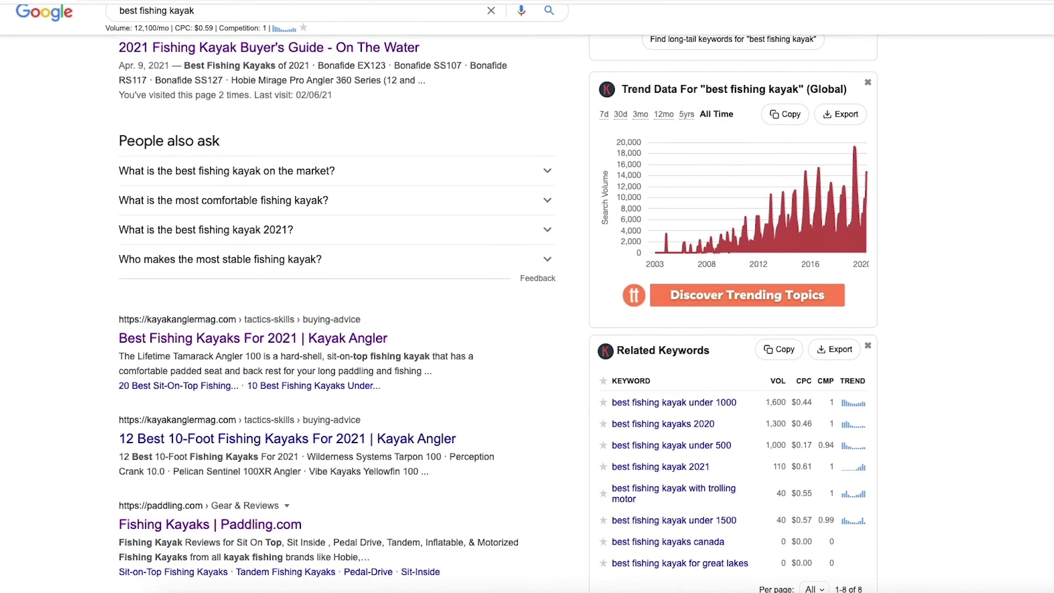
scroll(527, 306, down, 1)
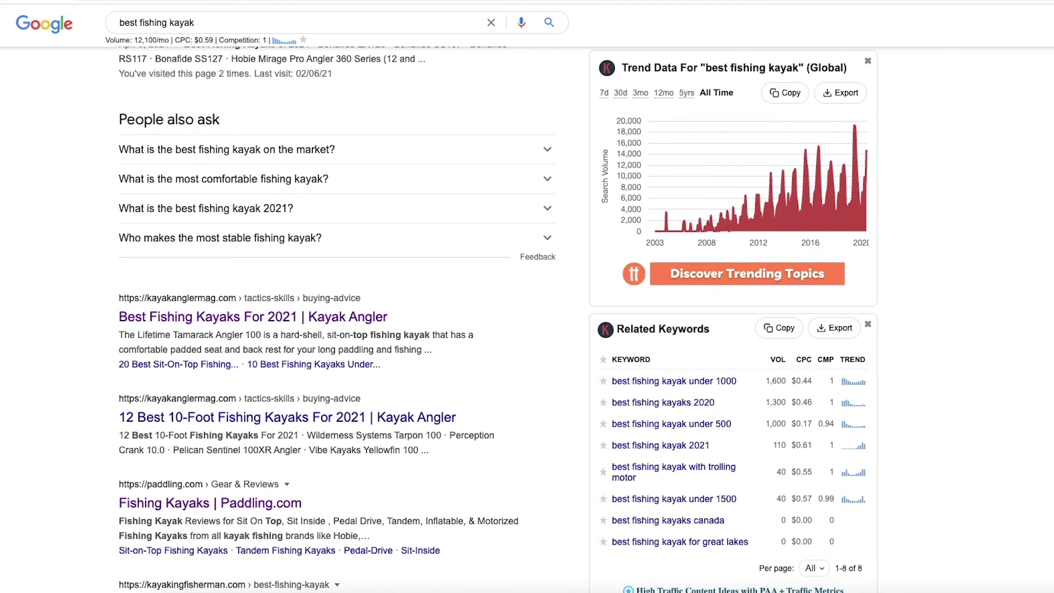
scroll(527, 307, down, 1)
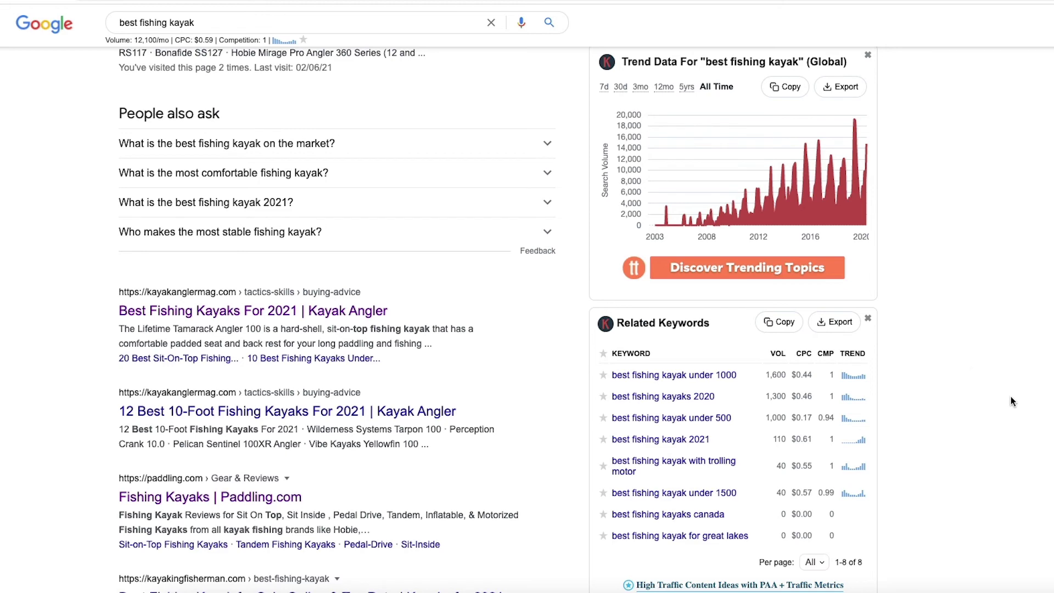
scroll(1041, 380, up, 1)
scroll(1041, 380, down, 1)
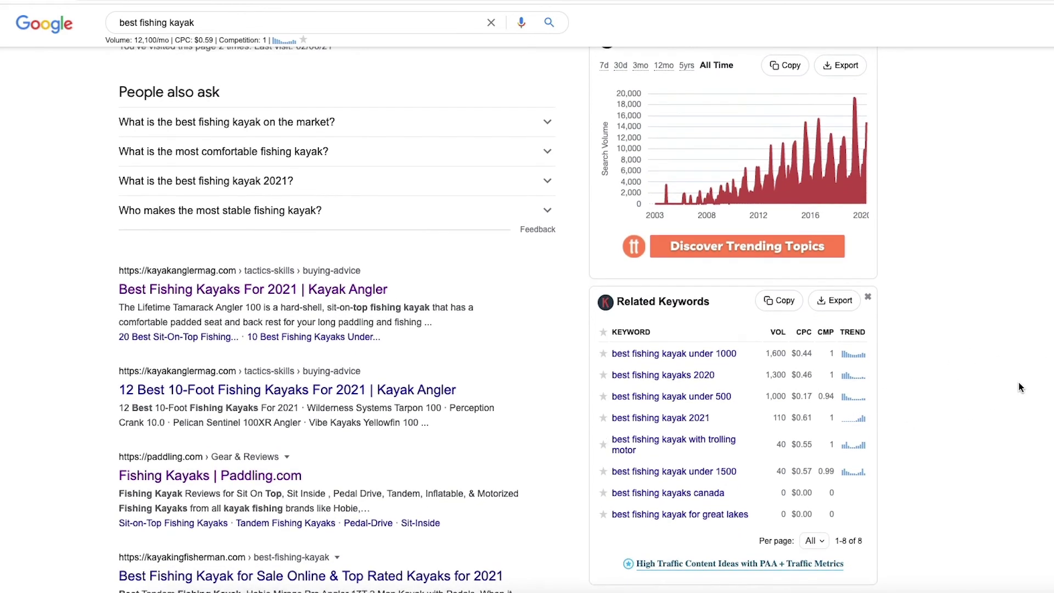
scroll(1018, 382, up, 3)
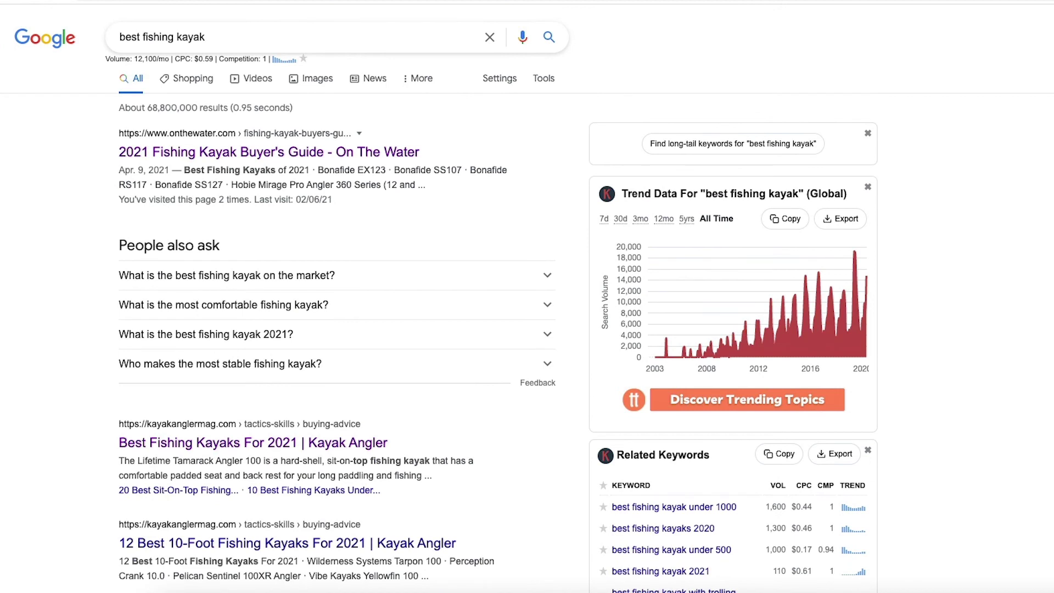